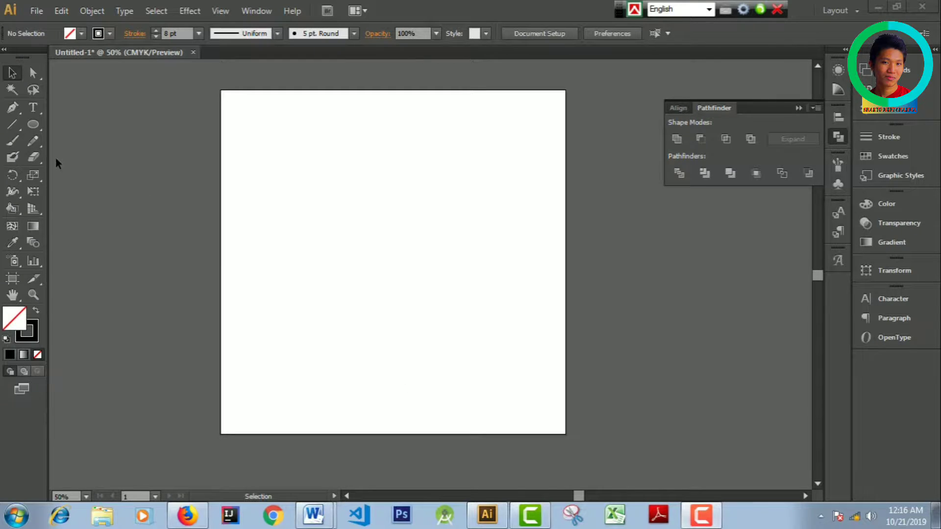
Show the line-tool flyout with Line Segment, Arc, Spiral, Rectangular Grid and Polar Grid tools.
drag(12, 124, 84, 128)
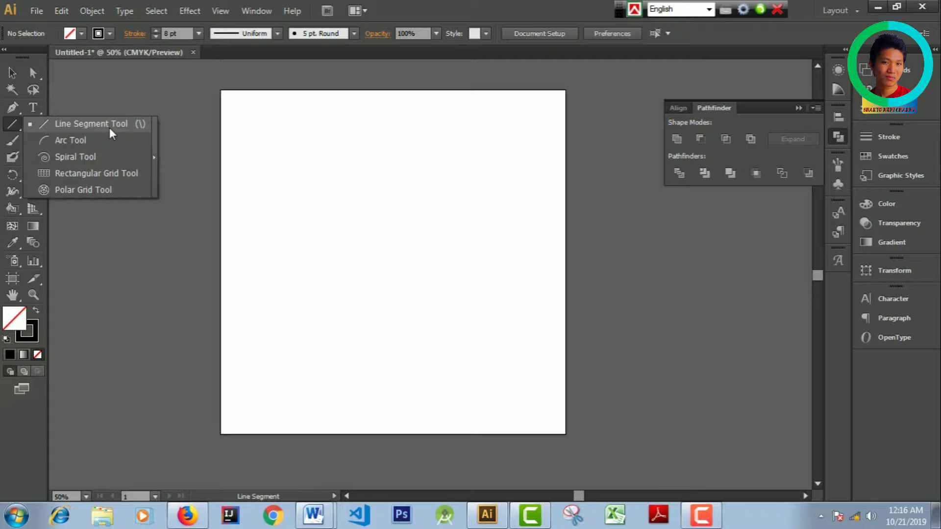
Draw a horizontal 8 pt line across the top of the artboard.
click(113, 128)
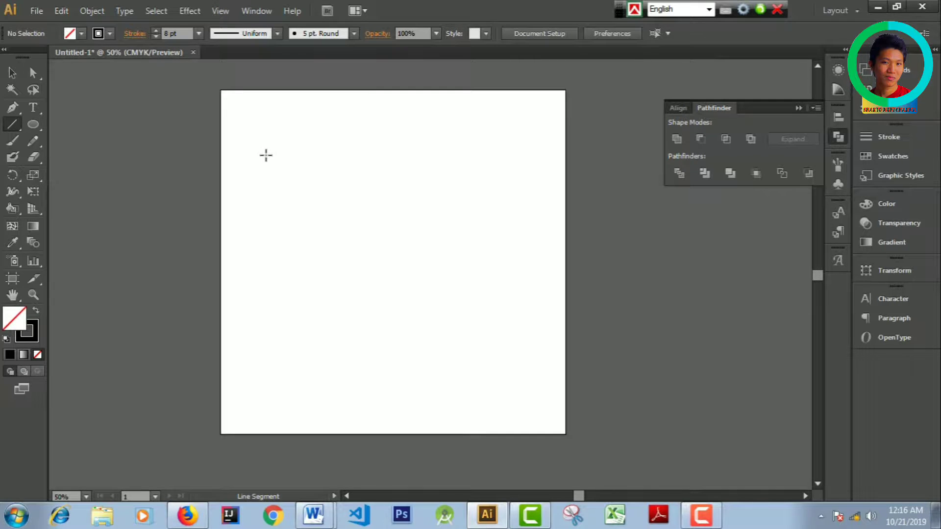
drag(266, 156, 513, 153)
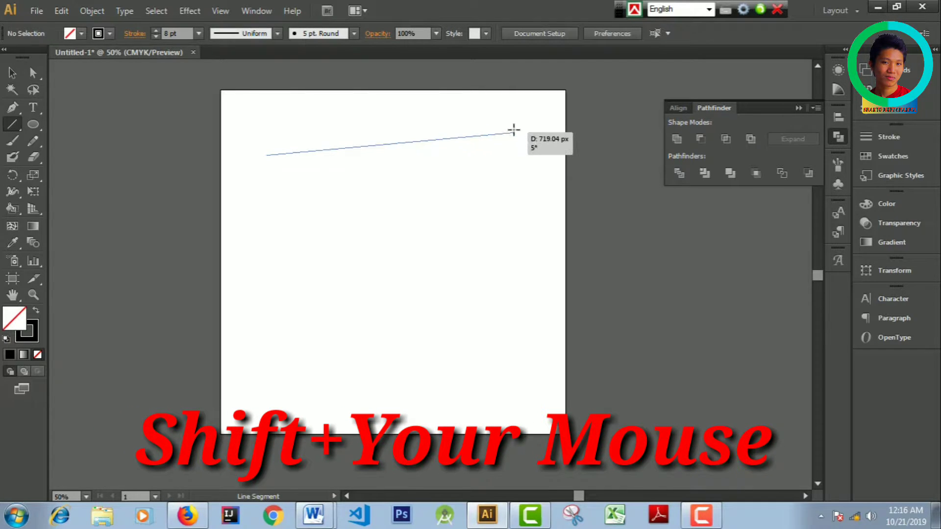
drag(513, 152, 514, 160)
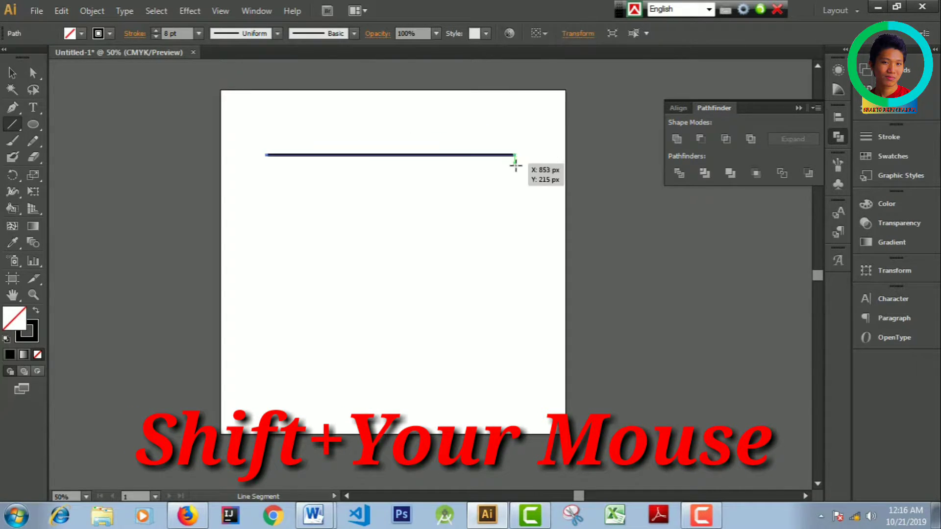
click(15, 73)
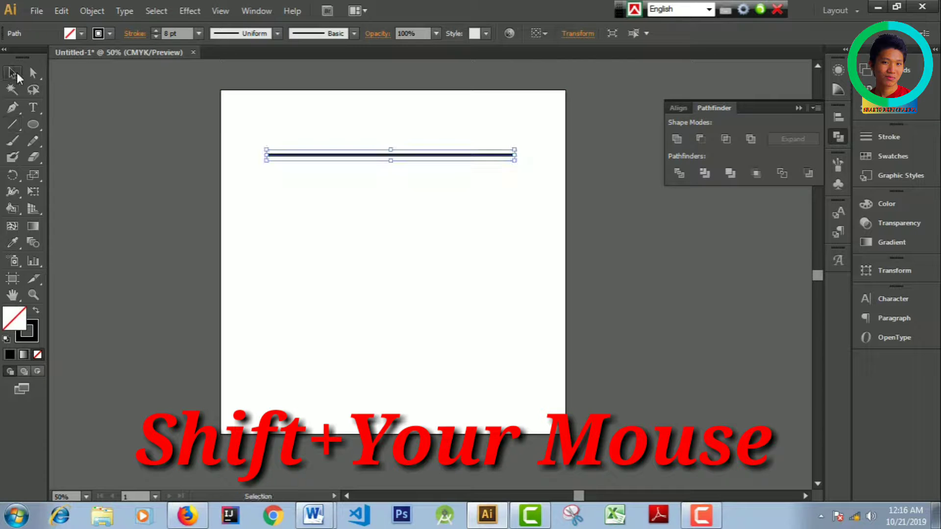
click(196, 169)
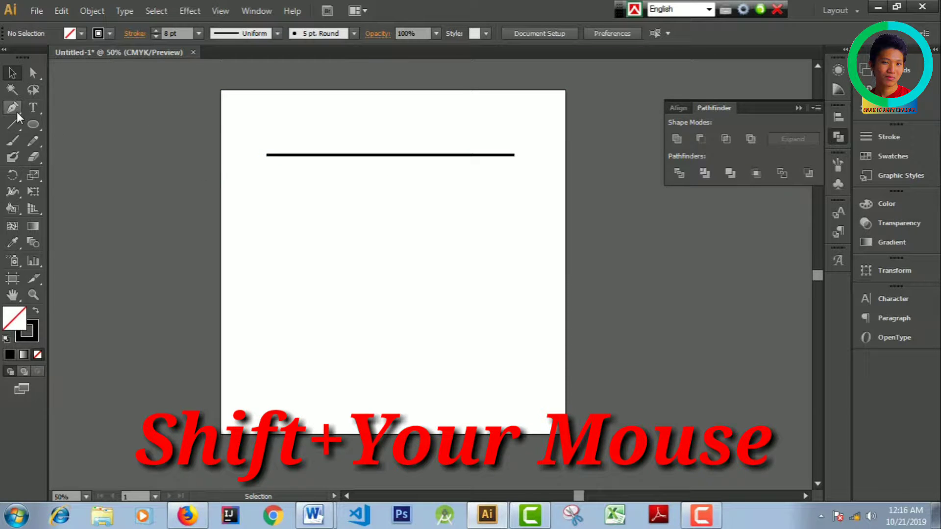
Draw a 45° line down-right from the horizontal line's left end.
mouse_move(12, 124)
mouse_down()
mouse_move(72, 141)
mouse_move(167, 147)
mouse_up()
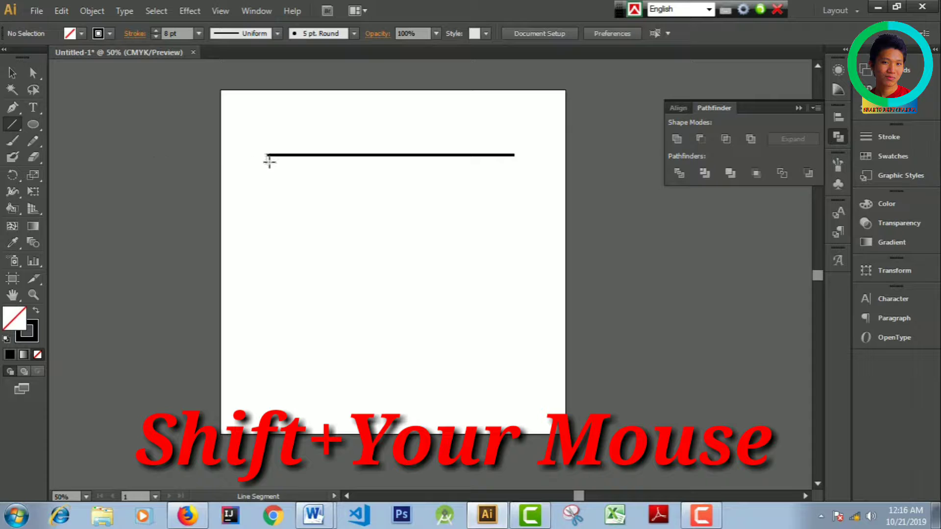
click(266, 155)
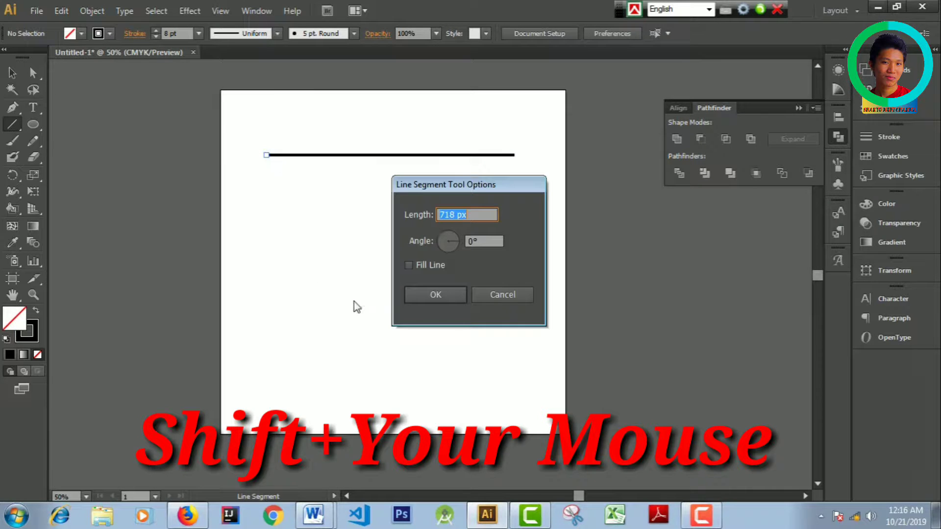
click(500, 294)
drag(266, 155, 373, 332)
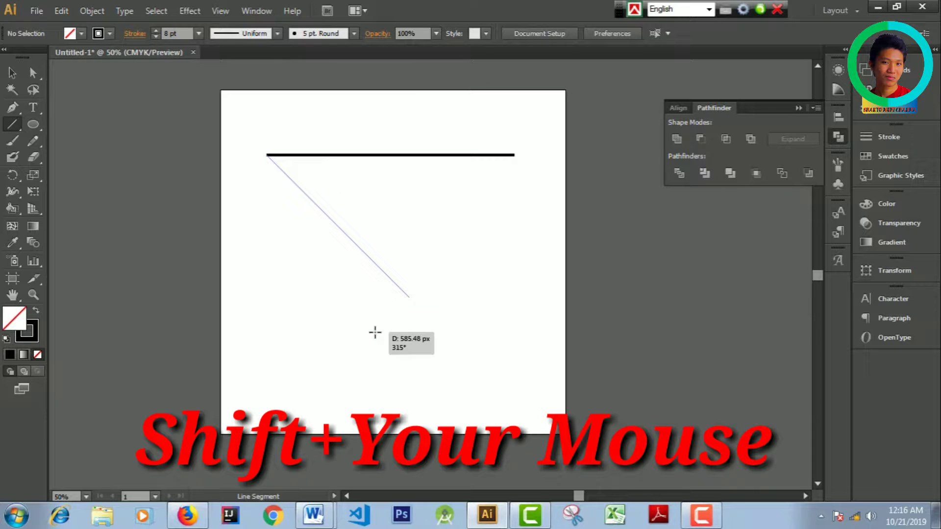
mouse_move(375, 333)
mouse_down()
mouse_move(391, 316)
mouse_move(378, 332)
mouse_move(398, 327)
mouse_move(378, 294)
mouse_move(390, 287)
mouse_move(413, 322)
mouse_move(392, 280)
mouse_up()
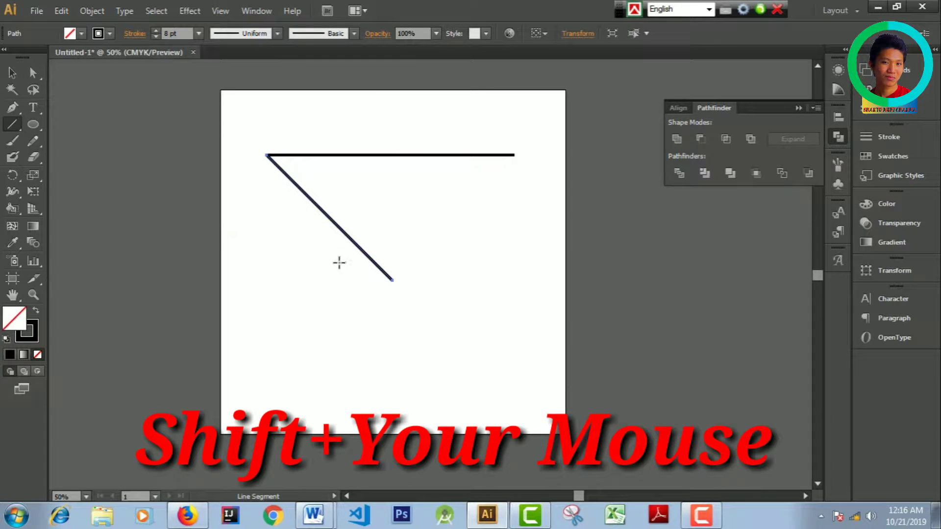
Close the inverted triangle with a line from the V's bottom to the top-right end.
click(394, 281)
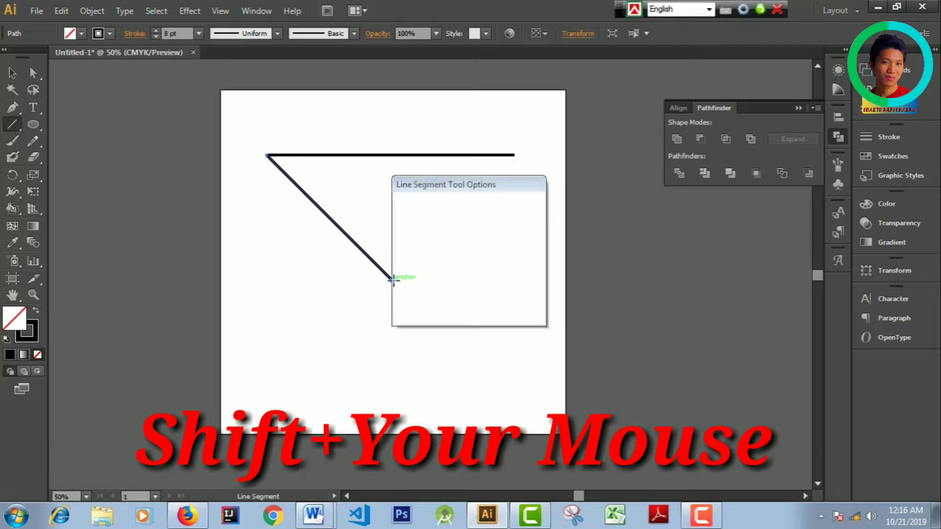
key(Escape)
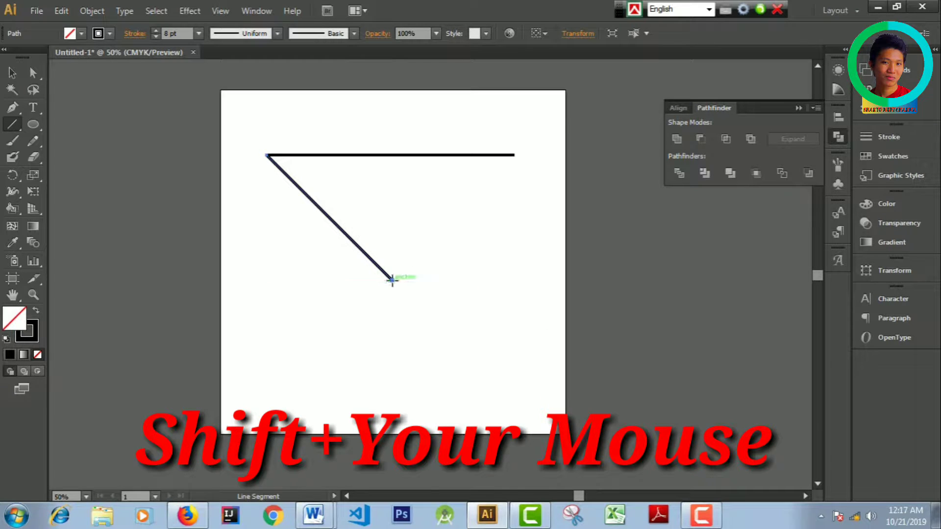
click(392, 280)
click(492, 295)
drag(394, 281, 513, 155)
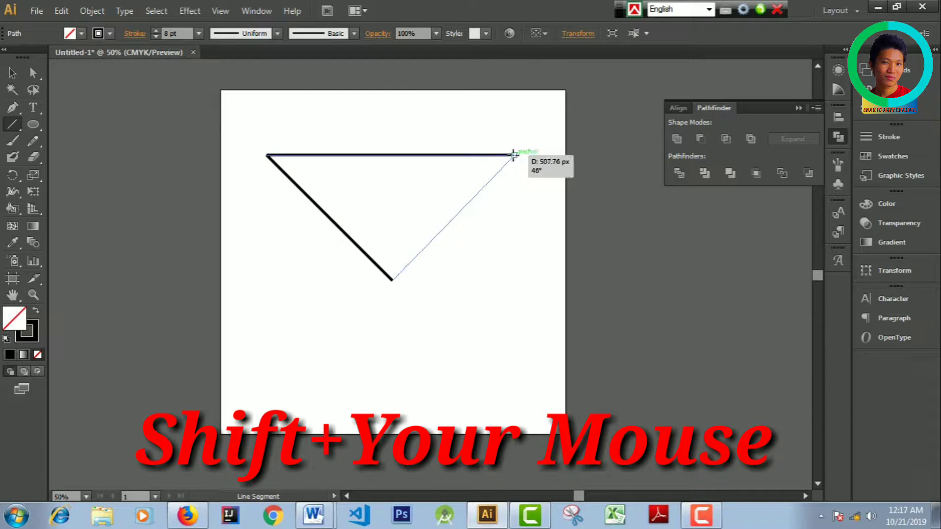
drag(513, 154, 515, 156)
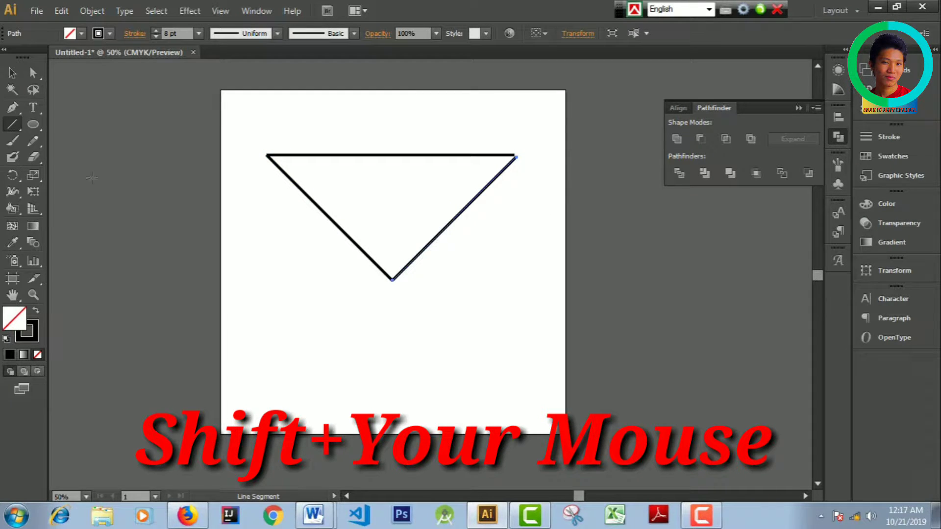
click(21, 71)
Draw about sixteen scattered 8 pt straight lines on and around the artboard.
click(177, 158)
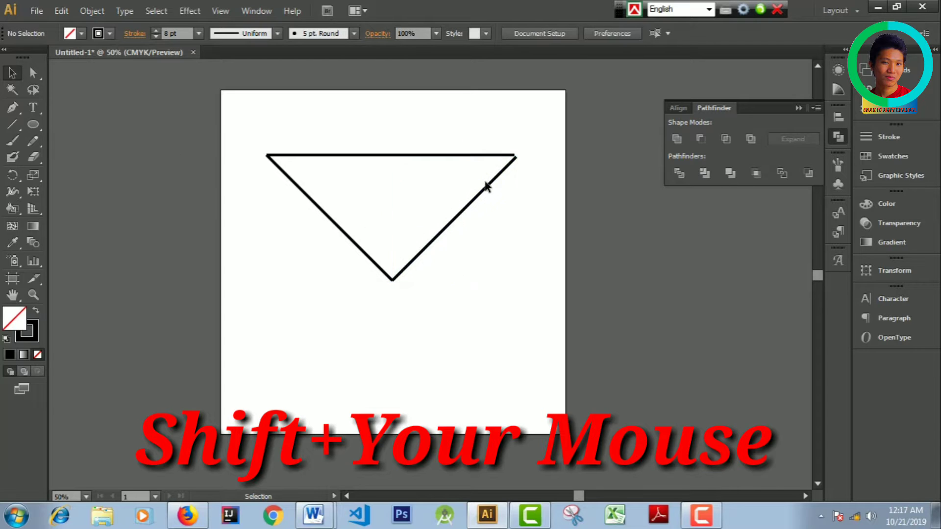
drag(21, 126, 78, 124)
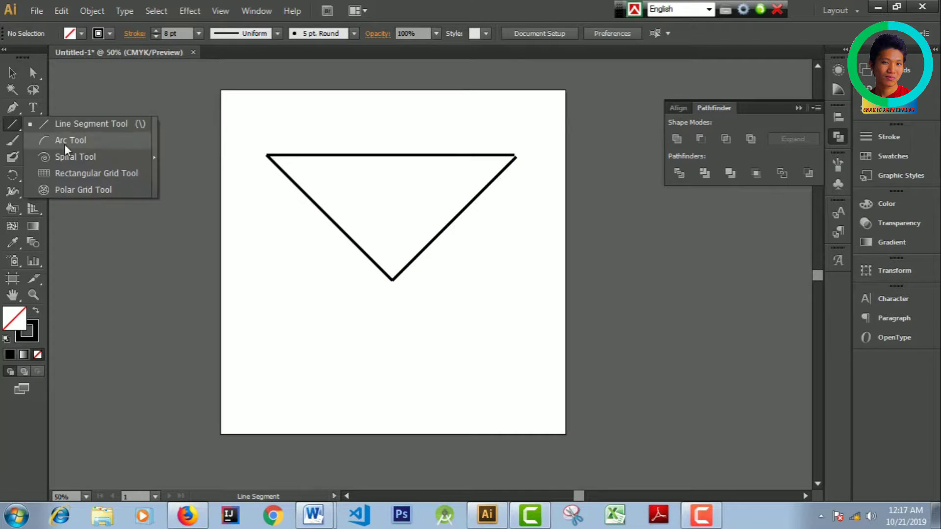
mouse_move(239, 219)
mouse_down()
mouse_move(357, 370)
mouse_move(507, 237)
mouse_up()
drag(507, 319, 437, 418)
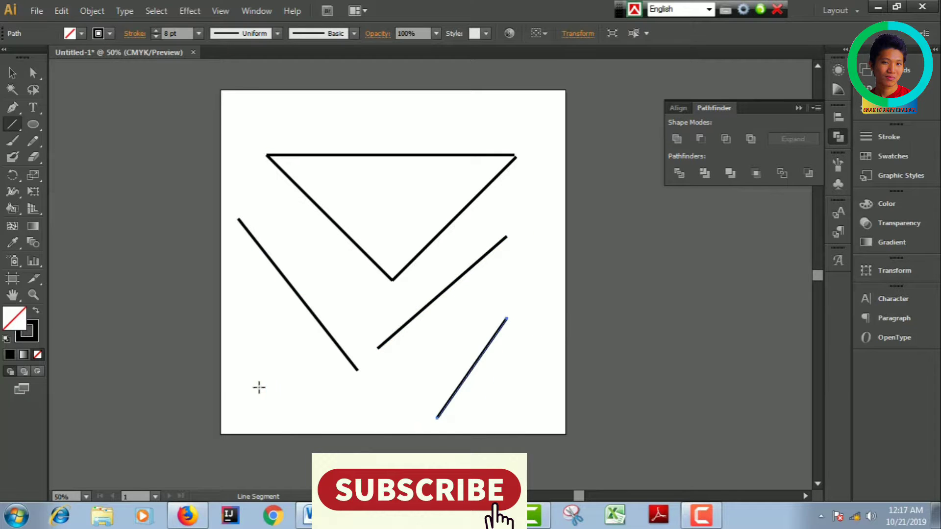
drag(255, 386, 155, 295)
drag(130, 177, 205, 114)
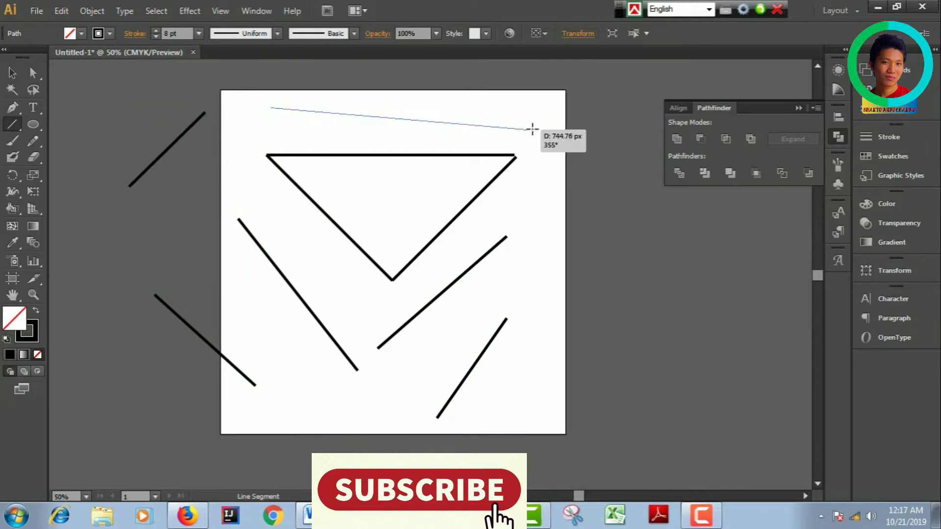
drag(271, 107, 532, 129)
drag(570, 157, 576, 340)
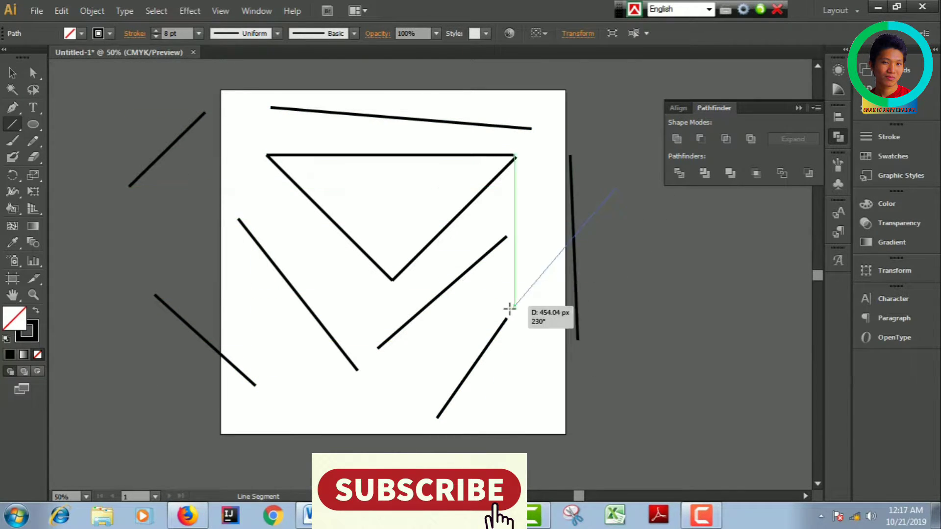
drag(510, 309, 616, 187)
drag(319, 128, 507, 322)
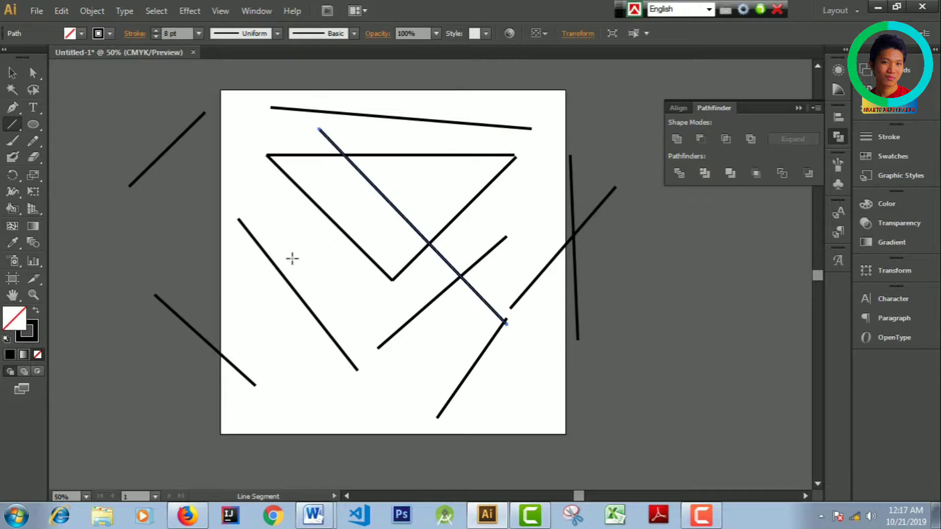
drag(290, 260, 490, 113)
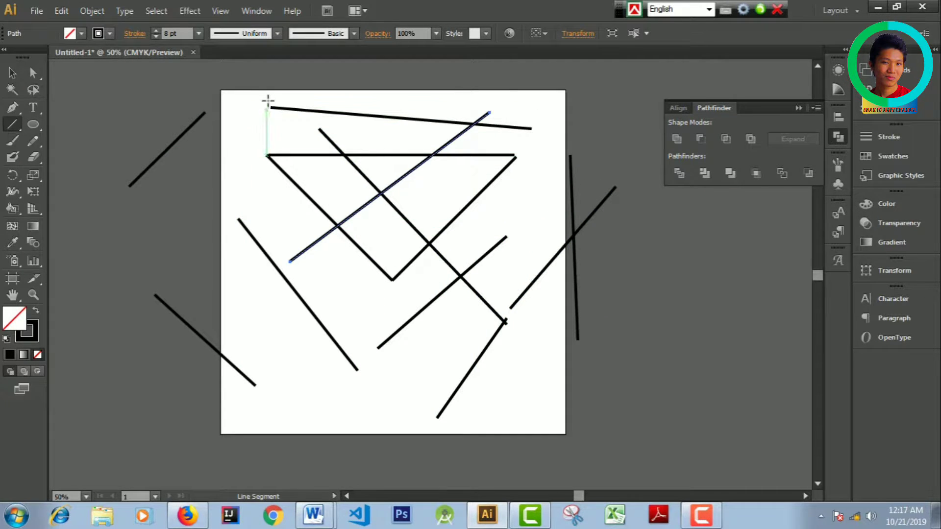
drag(267, 100, 283, 339)
drag(190, 211, 463, 413)
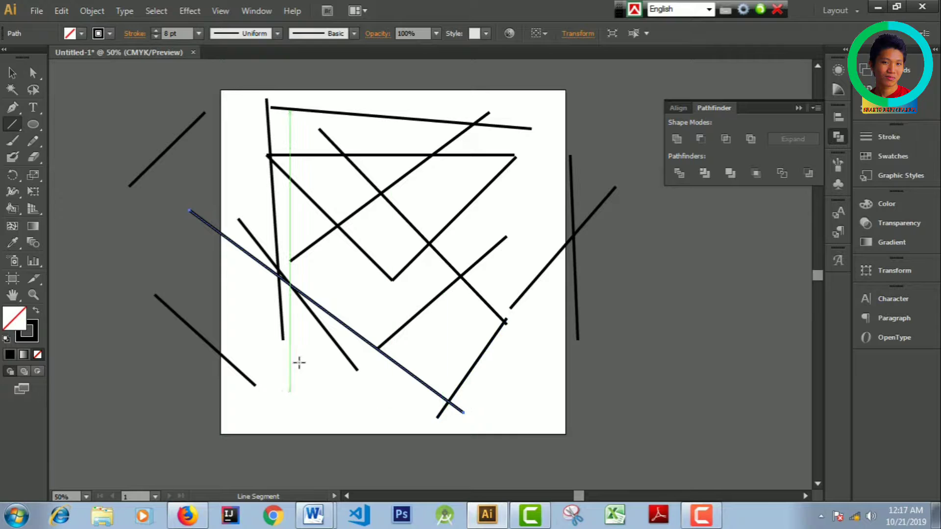
drag(290, 391, 392, 237)
drag(495, 281, 189, 413)
drag(359, 429, 429, 470)
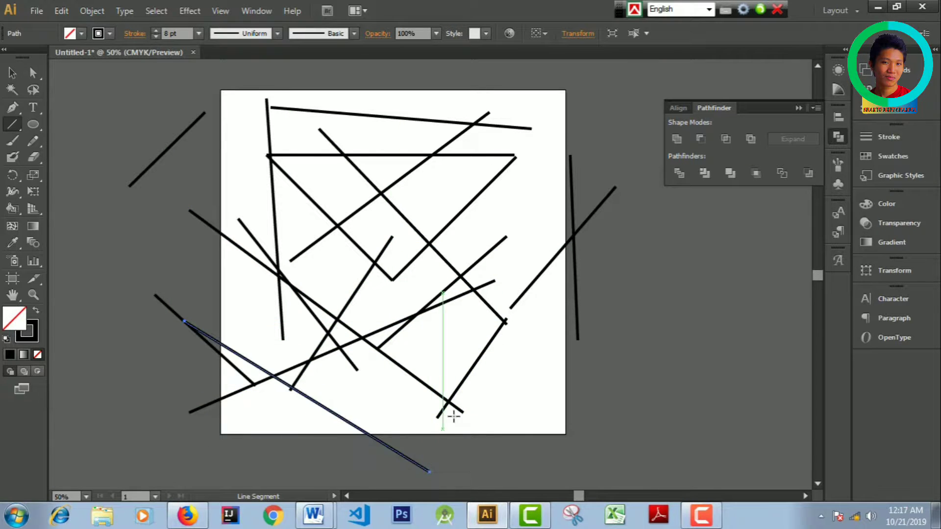
drag(494, 360, 364, 470)
drag(366, 382, 543, 487)
Marquee-select every line, including the triangle, and delete them all.
scroll(357, 267, up, 3)
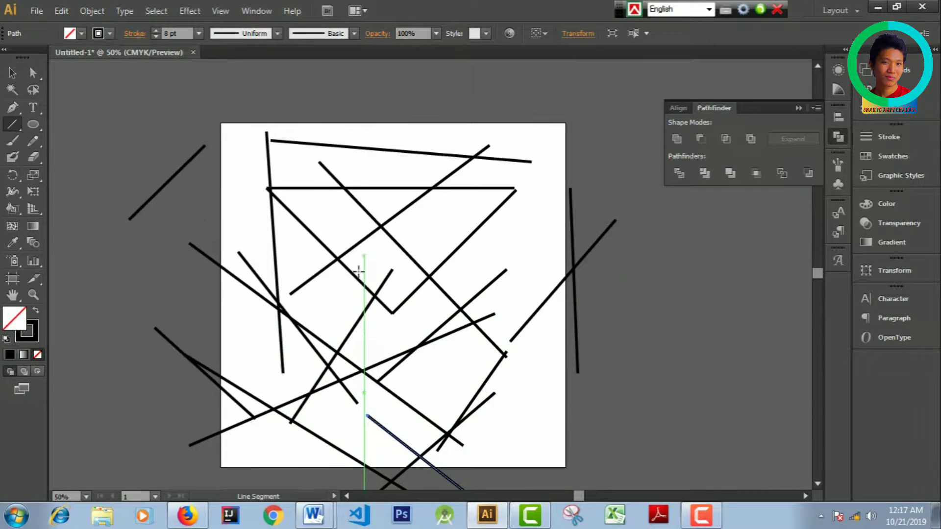
click(12, 72)
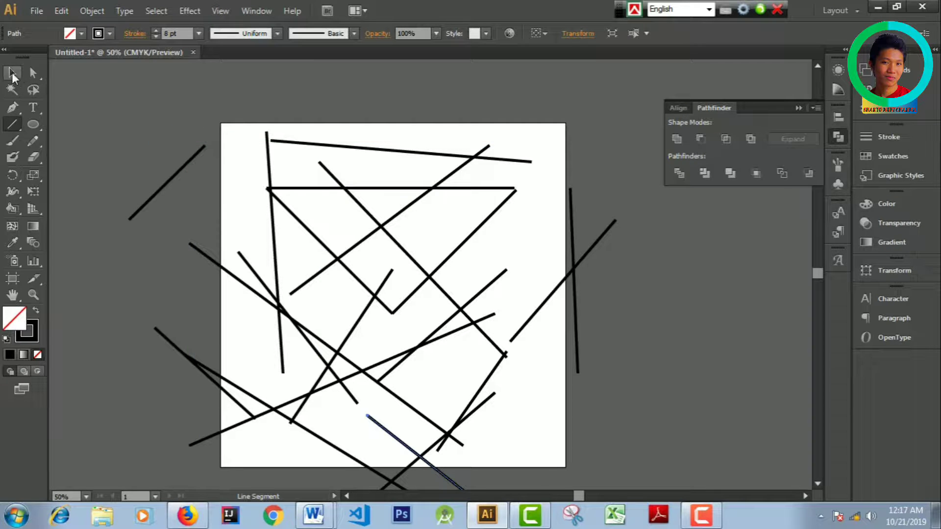
drag(157, 136, 616, 423)
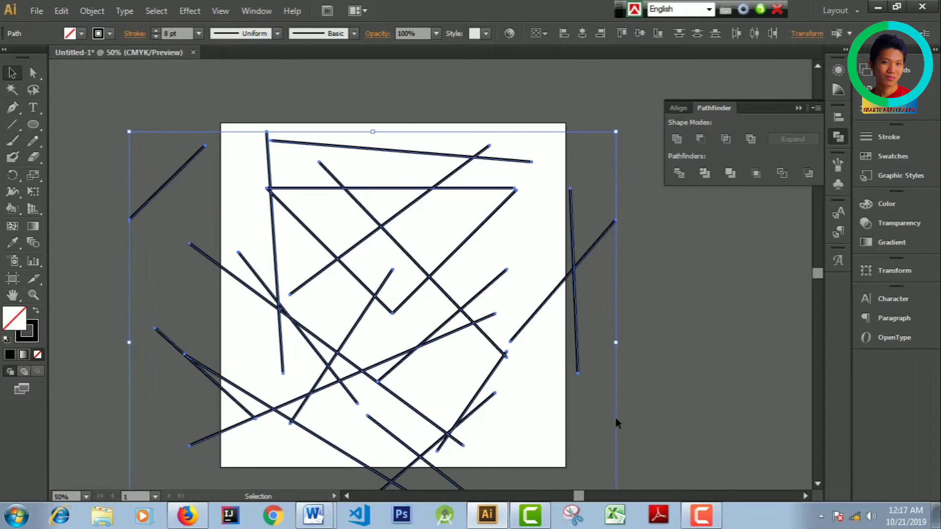
key(Delete)
scroll(569, 391, down, 3)
scroll(471, 360, up, 1)
scroll(470, 360, up, 2)
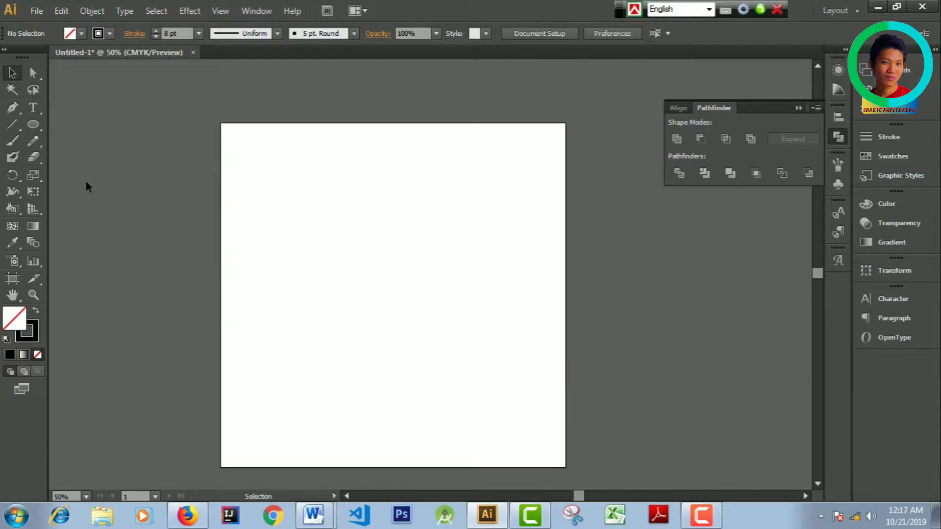
Draw a thick arc about 566 px across the artboard with the Arc tool.
drag(12, 124, 29, 147)
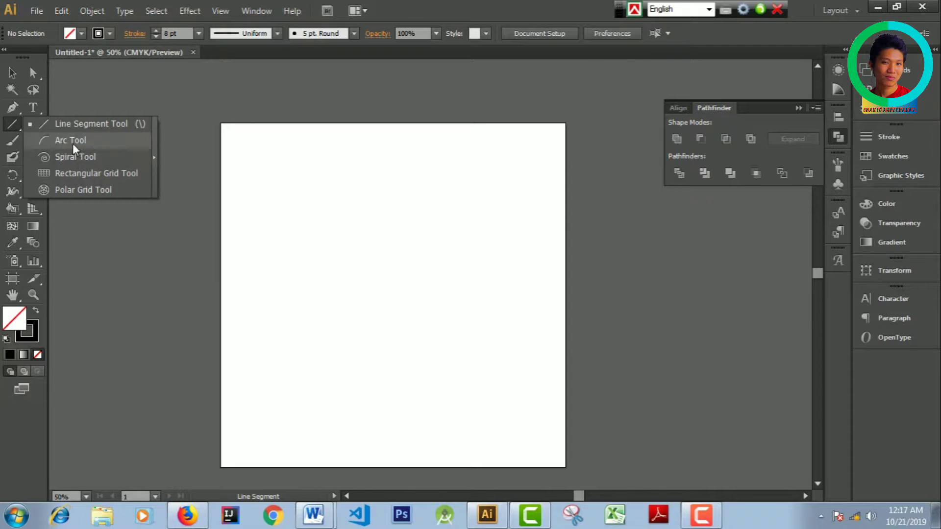
click(61, 142)
mouse_move(289, 181)
mouse_down()
mouse_move(318, 291)
mouse_move(412, 358)
mouse_up()
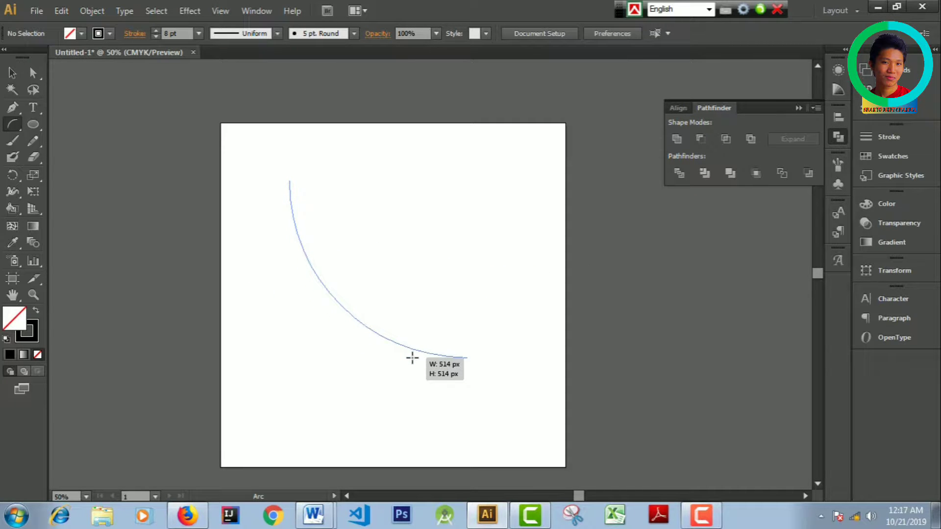
mouse_move(412, 357)
mouse_down()
mouse_move(436, 304)
mouse_move(447, 177)
mouse_move(436, 378)
mouse_move(479, 305)
mouse_up()
Move the arc up and left and shrink it around its centre.
click(12, 73)
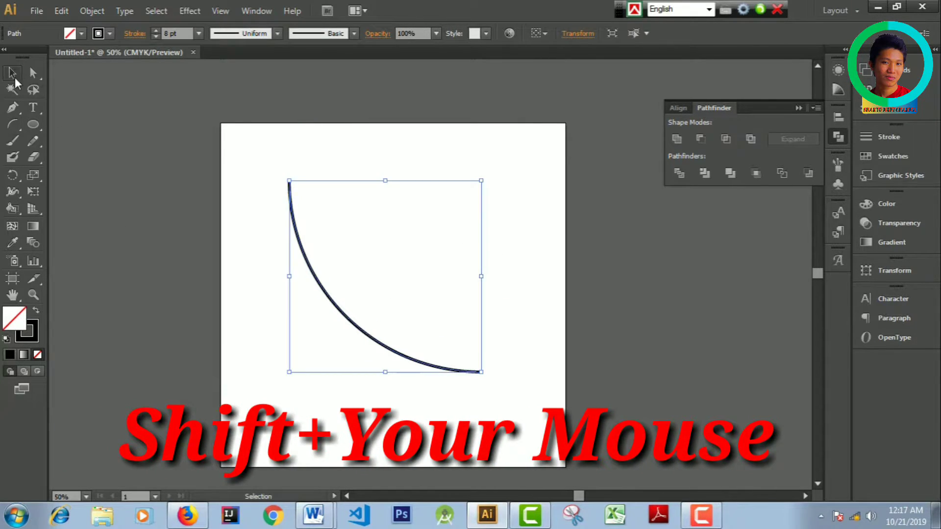
click(415, 346)
drag(405, 356, 368, 316)
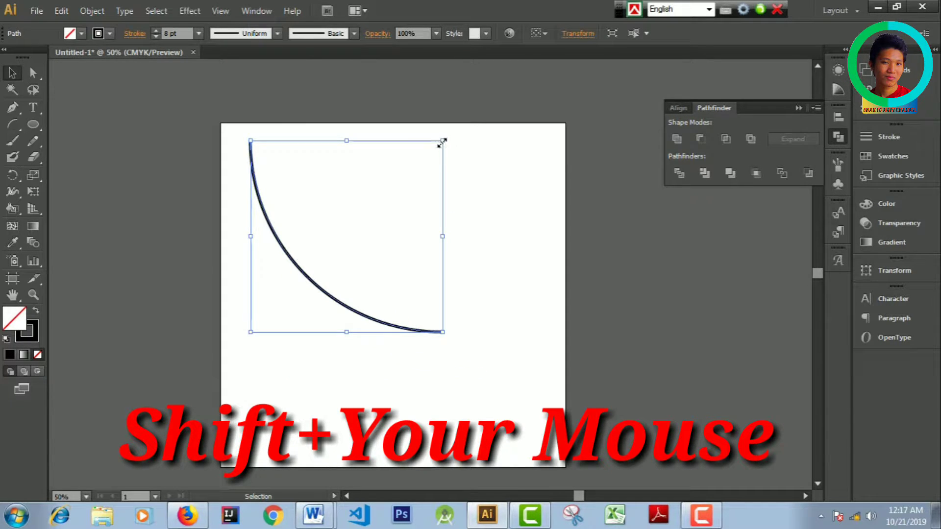
drag(443, 142, 420, 162)
click(500, 185)
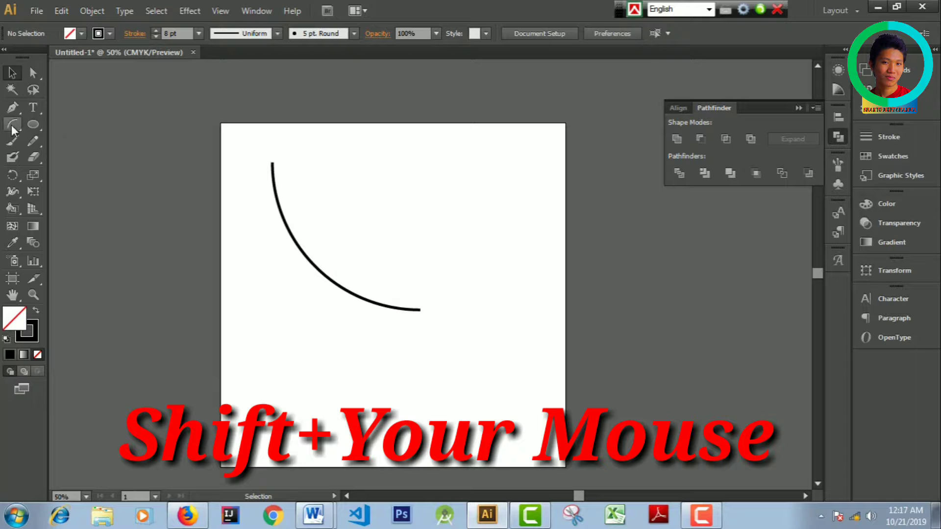
Draw a second arc crossing the first one.
drag(14, 129, 62, 139)
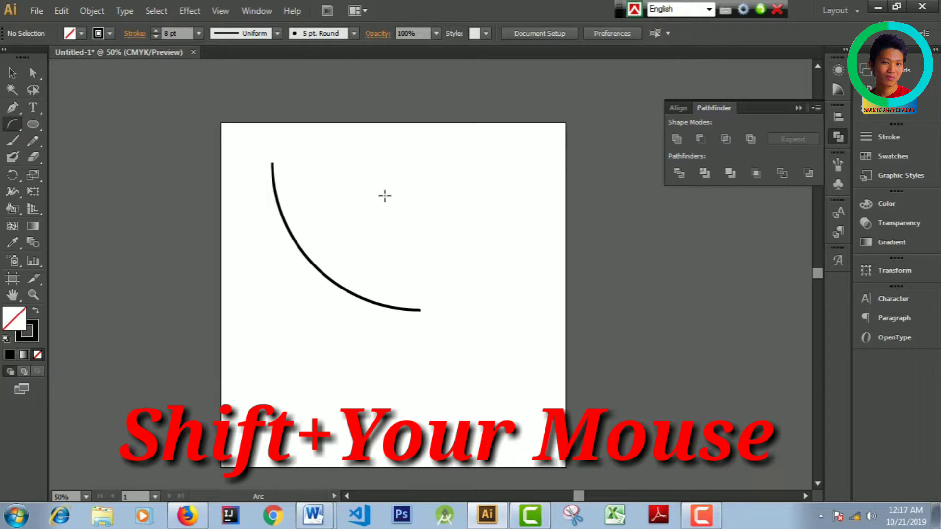
mouse_move(384, 196)
mouse_down()
mouse_move(223, 292)
mouse_move(215, 265)
mouse_up()
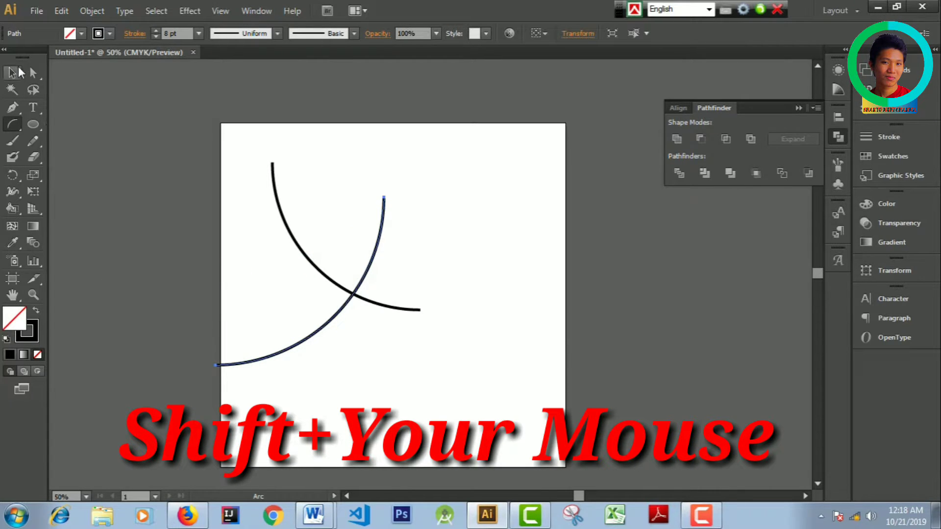
key(v)
click(103, 228)
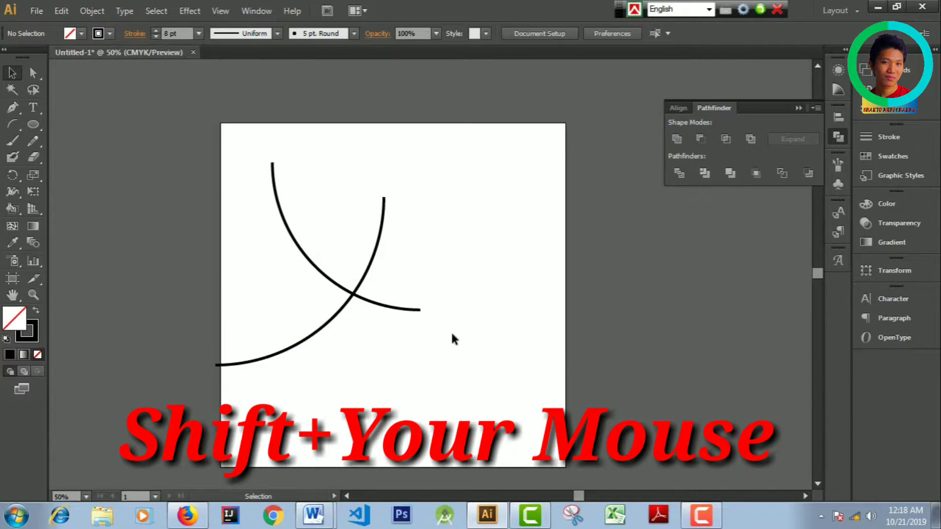
Draw a Shift-constrained, equal-sided arc sweeping right from the first arc's top end.
click(12, 125)
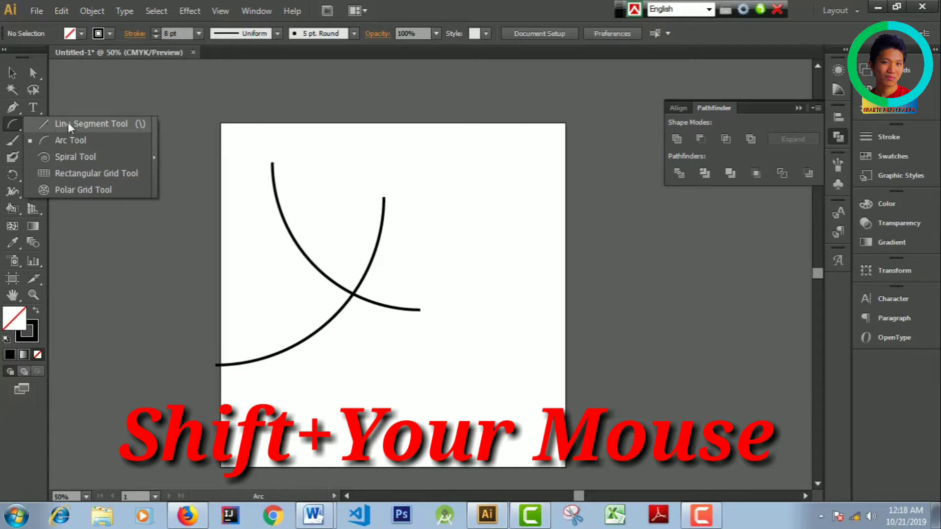
mouse_move(269, 162)
mouse_down()
mouse_move(511, 227)
mouse_move(510, 266)
mouse_up()
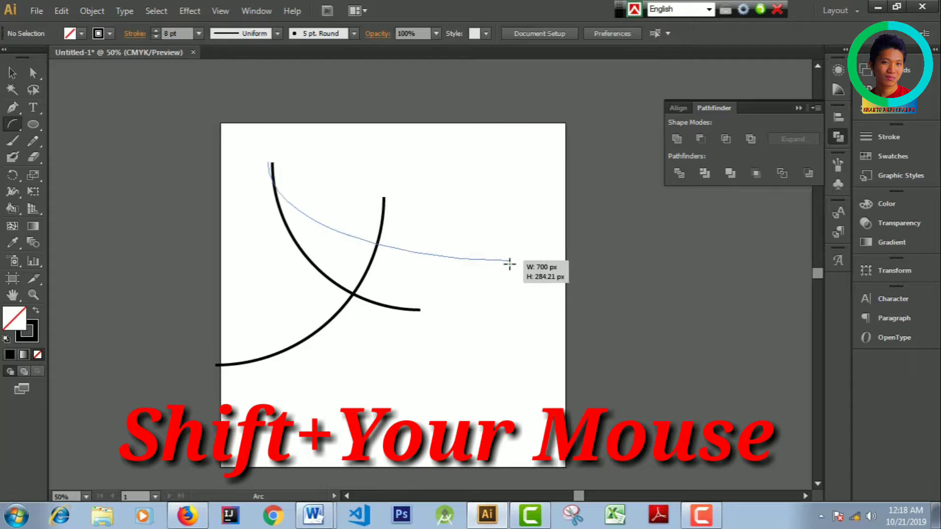
key(shift)
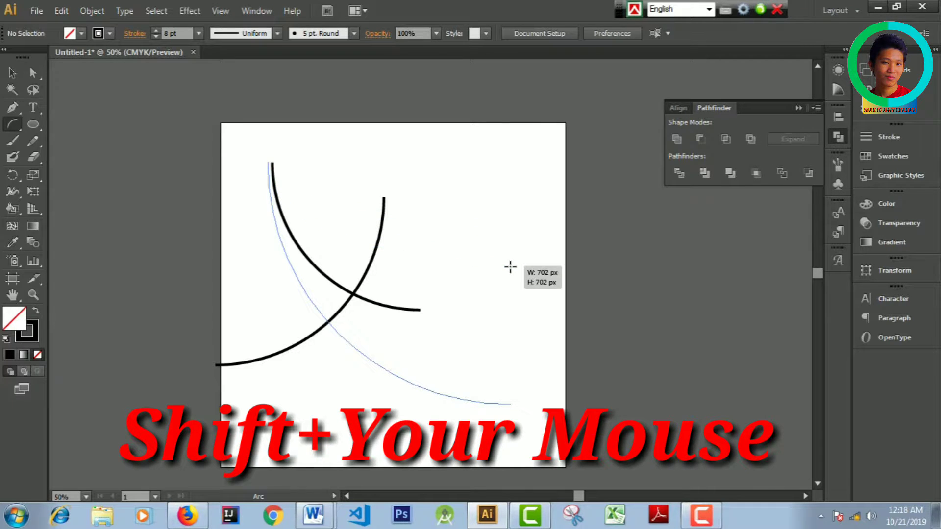
drag(510, 267, 512, 265)
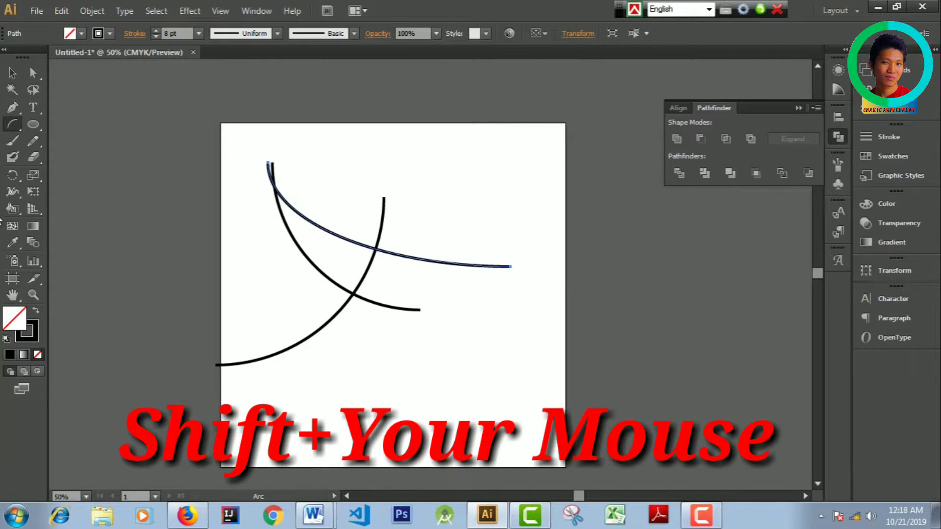
click(12, 73)
click(146, 230)
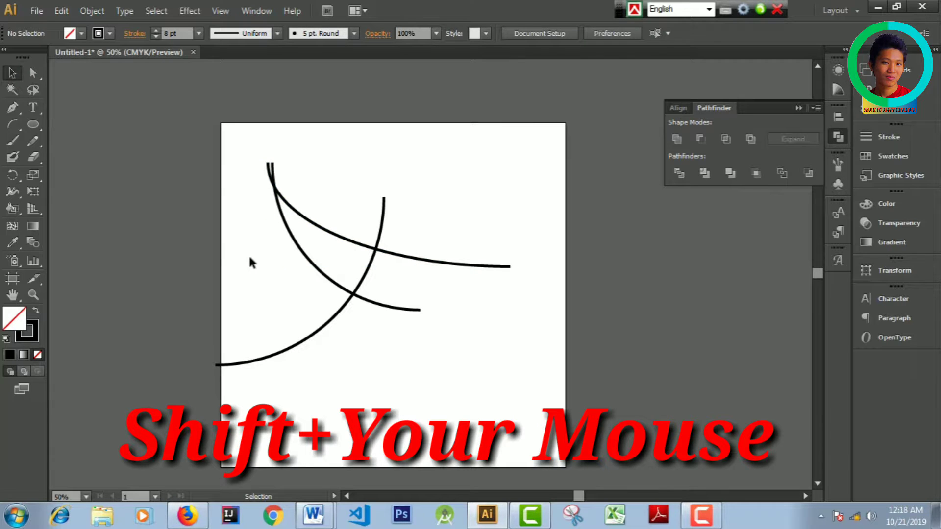
Draw a large arc on the right side with two nested inner arcs.
click(13, 124)
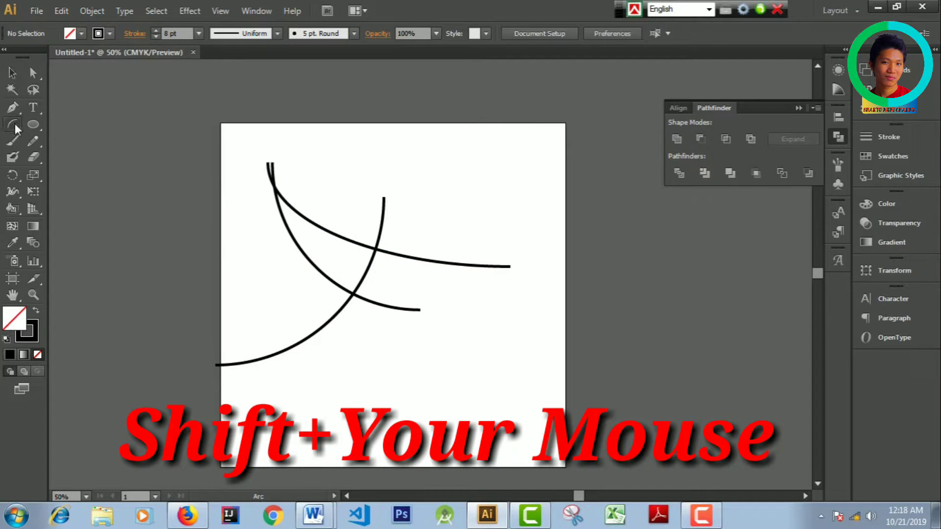
drag(510, 215, 270, 306)
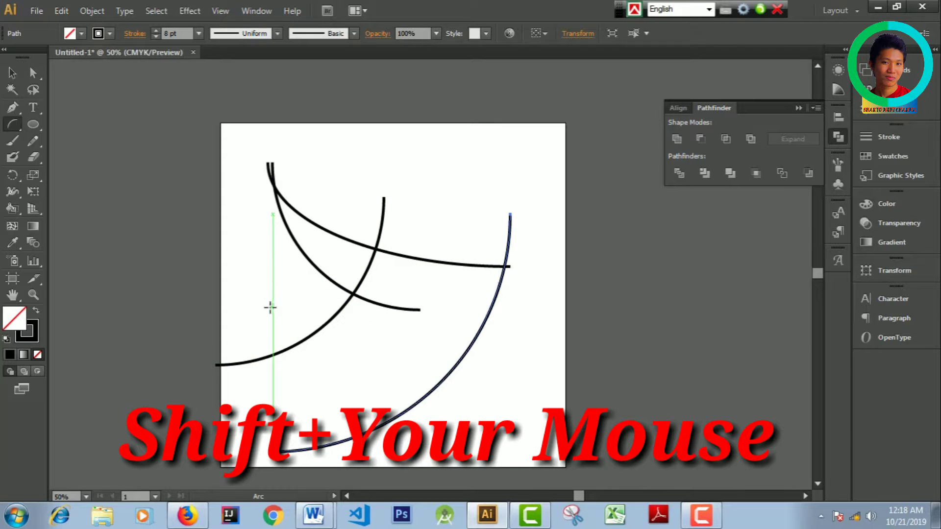
mouse_move(455, 211)
mouse_down()
mouse_move(358, 398)
mouse_move(260, 407)
mouse_up()
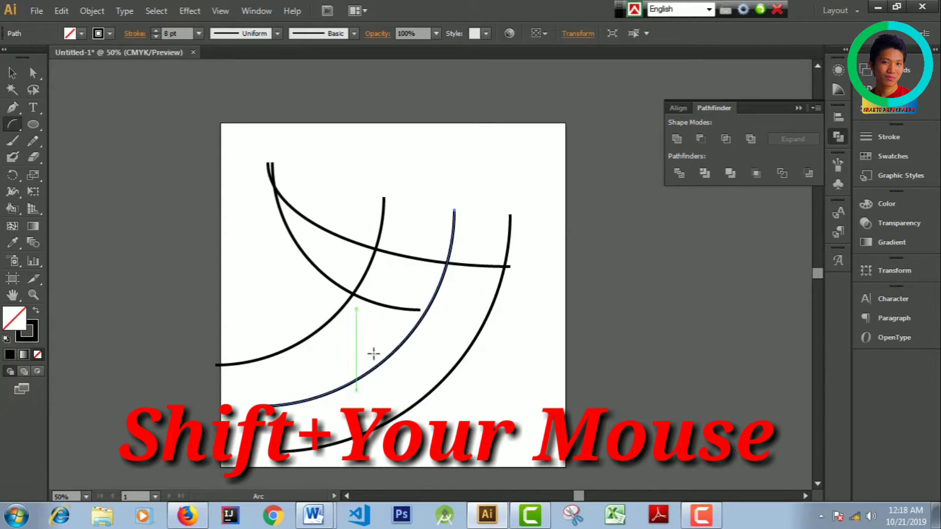
mouse_move(374, 219)
mouse_down()
mouse_move(259, 432)
mouse_move(163, 428)
mouse_up()
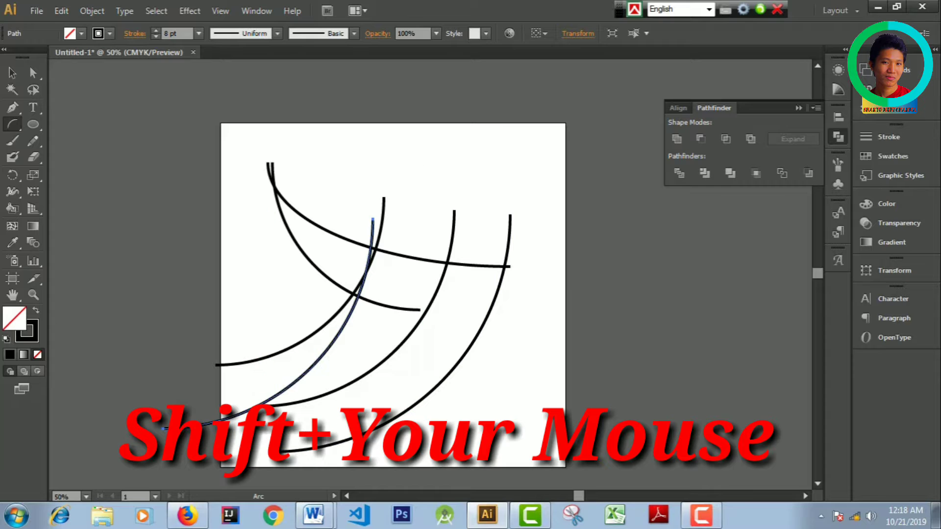
Select all the arcs together and delete them.
click(12, 72)
drag(164, 170, 486, 388)
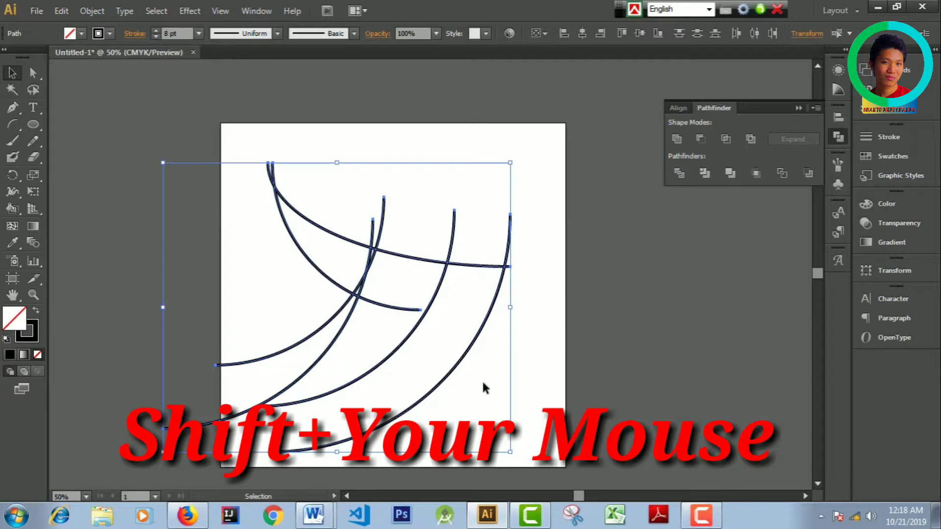
key(Delete)
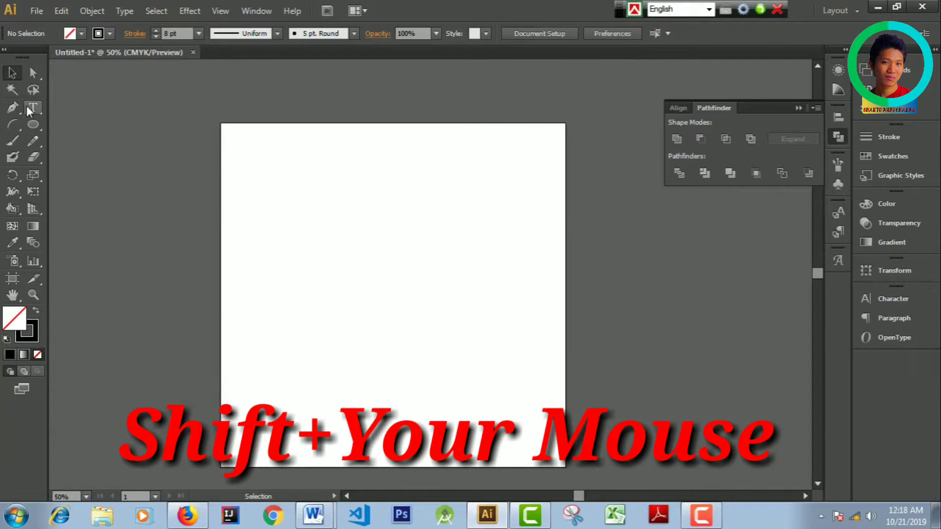
click(12, 124)
drag(427, 204, 240, 390)
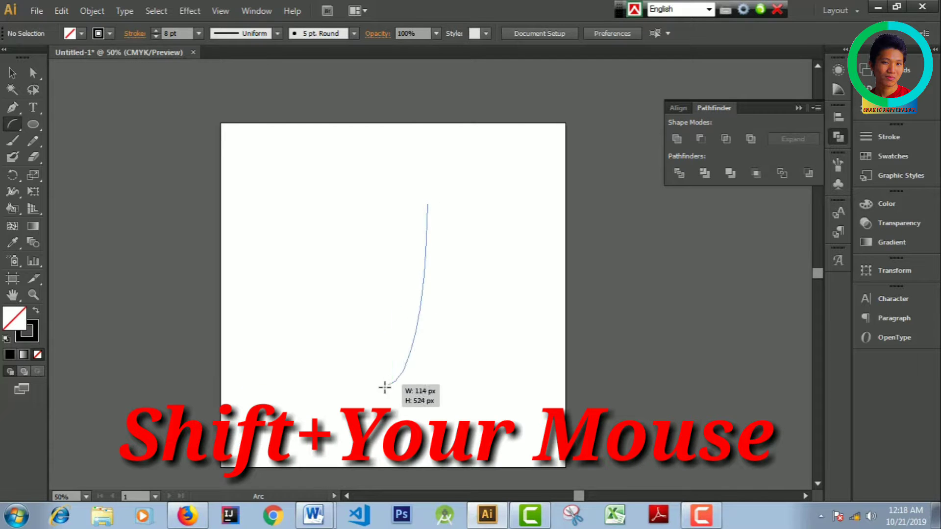
drag(394, 199, 289, 353)
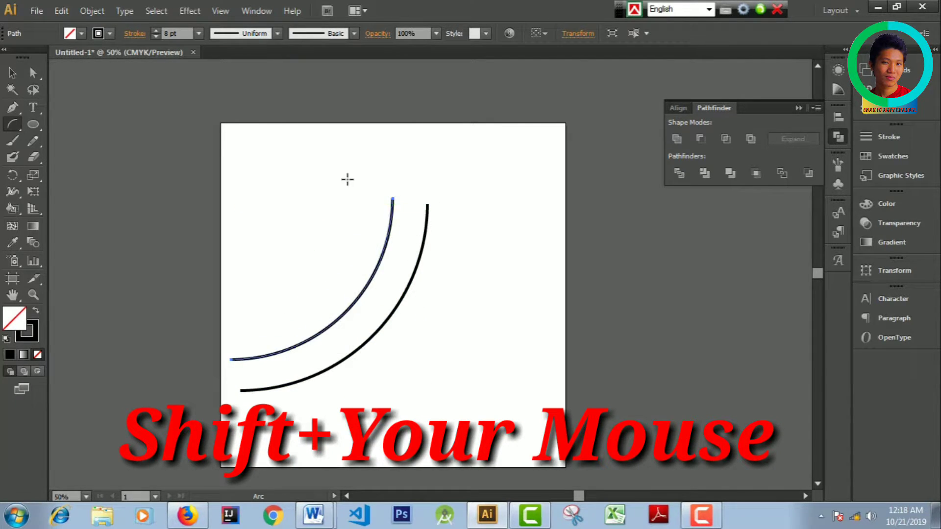
drag(353, 183, 215, 322)
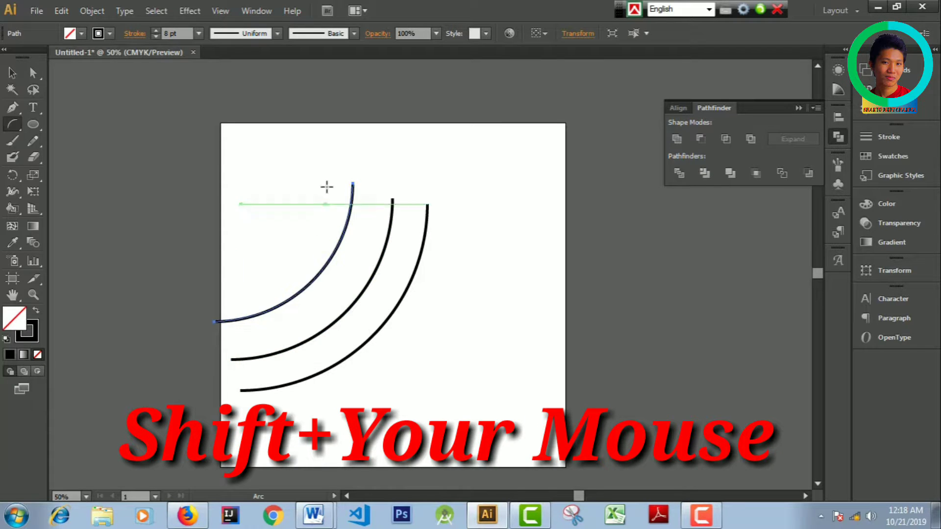
mouse_move(323, 171)
mouse_down()
mouse_move(274, 253)
mouse_move(191, 302)
mouse_up()
mouse_move(301, 149)
mouse_down()
mouse_move(194, 261)
mouse_move(252, 183)
mouse_move(157, 284)
mouse_move(220, 158)
mouse_move(121, 259)
mouse_up()
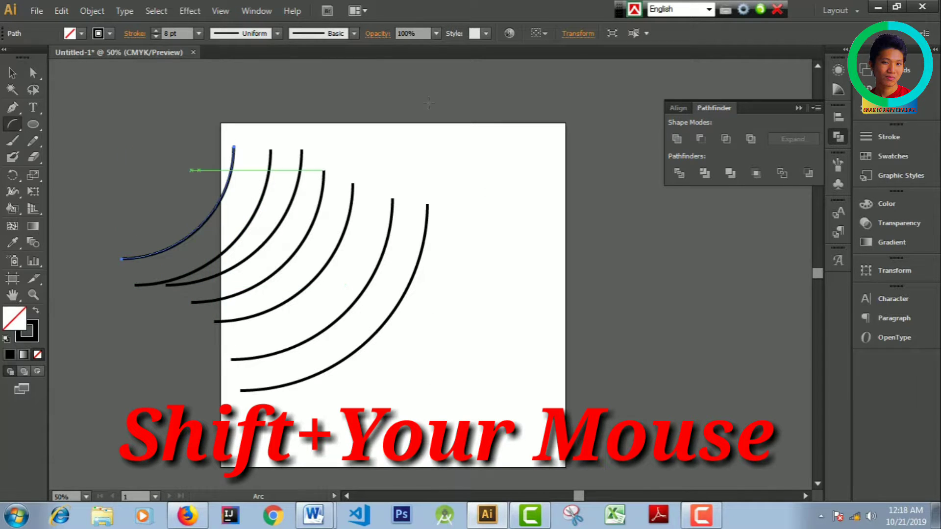
key(v)
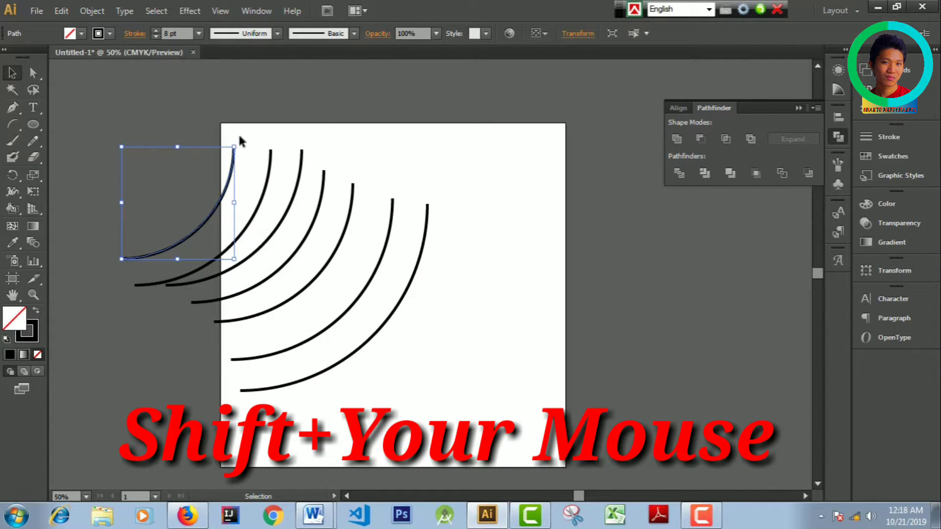
key(ctrl+a)
key(Delete)
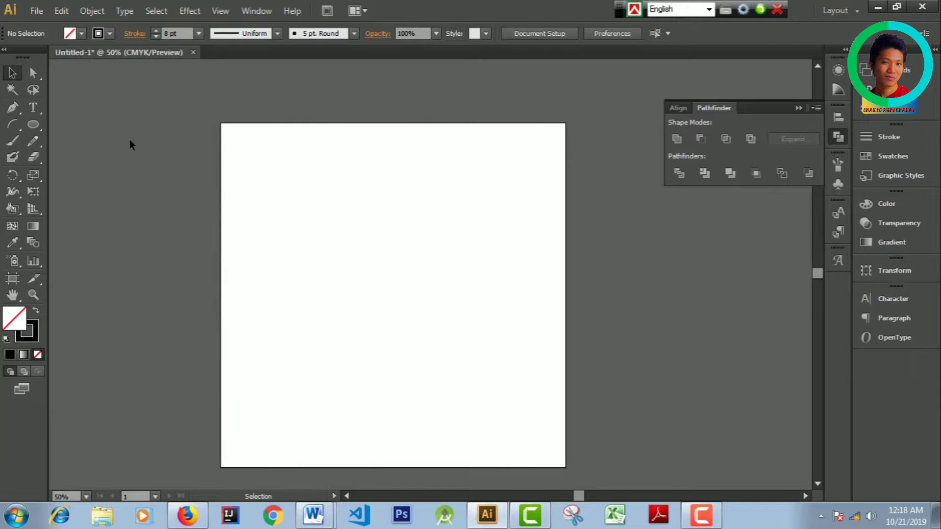
Draw a large 8 pt spiral, adjusting its windings with the arrow keys mid-drag.
click(13, 128)
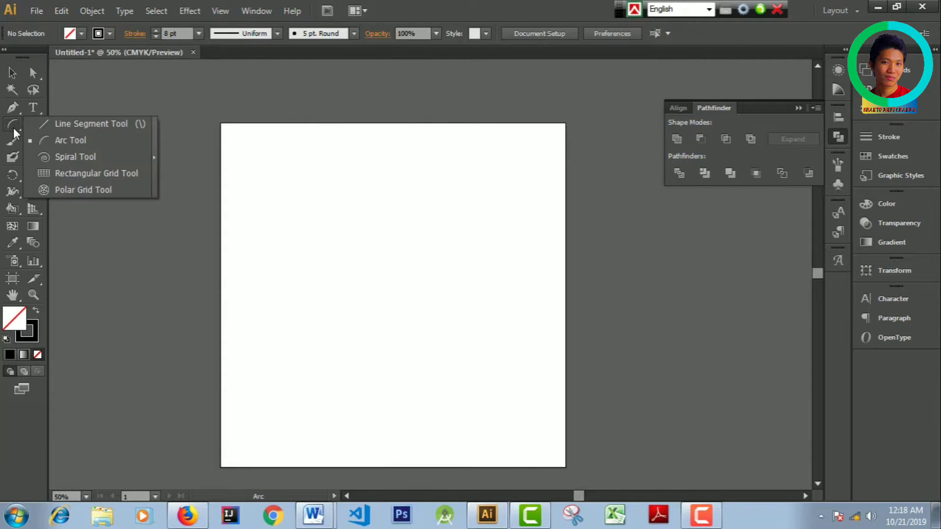
click(80, 162)
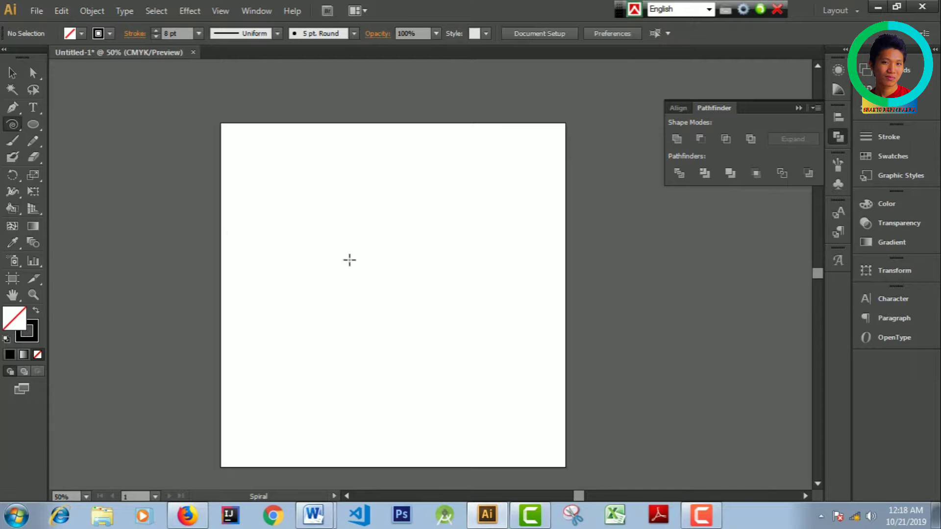
drag(359, 254, 429, 373)
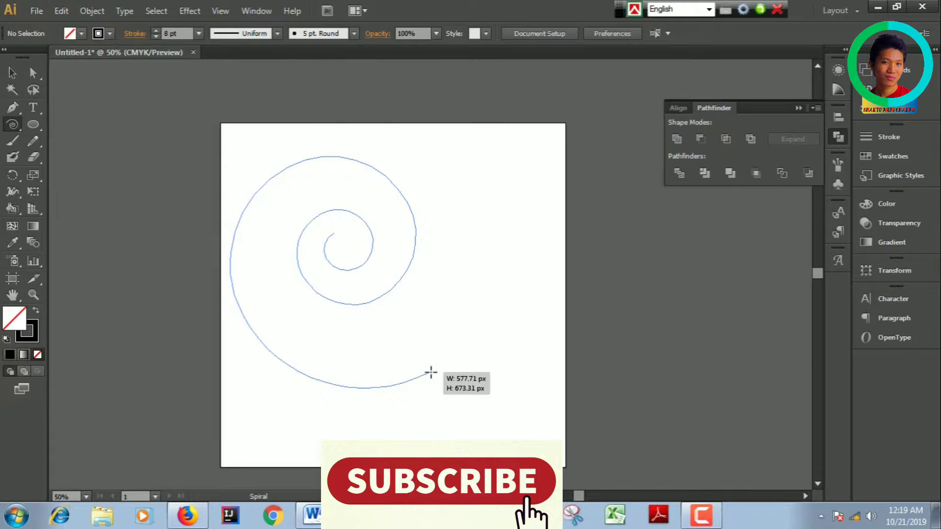
drag(429, 373, 436, 371)
key(Down)
key(Down)
key(Down)
key(Down)
key(Down)
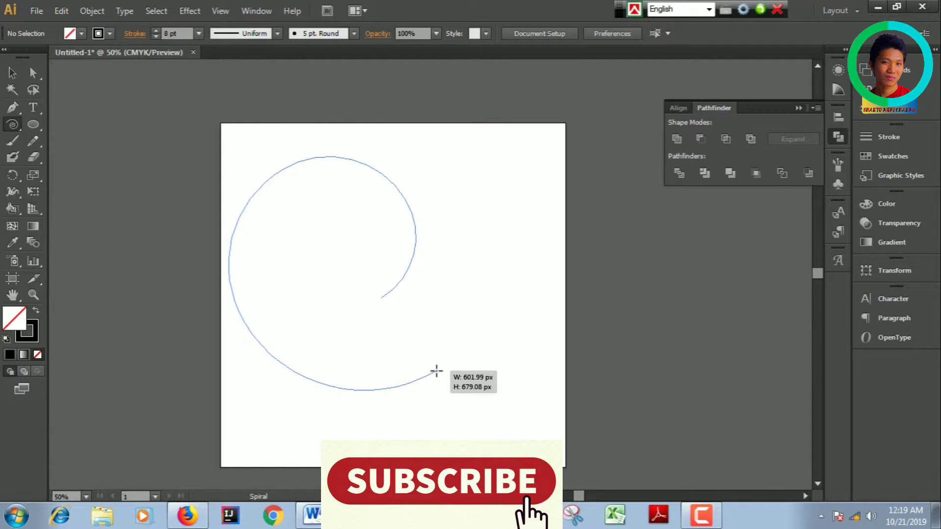
key(Down)
key(Down)
key(Up)
key(Up)
key(Up)
key(Up)
key(Up)
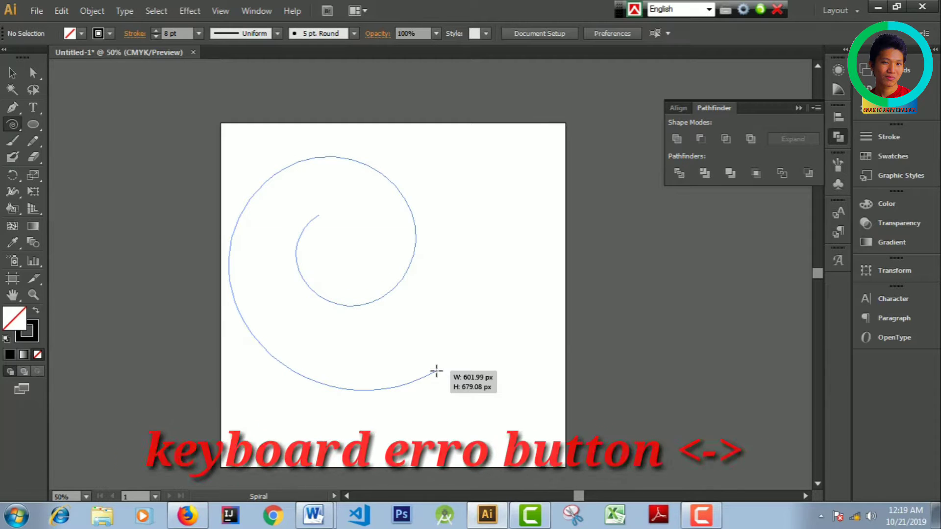
drag(436, 371, 437, 373)
key(Up)
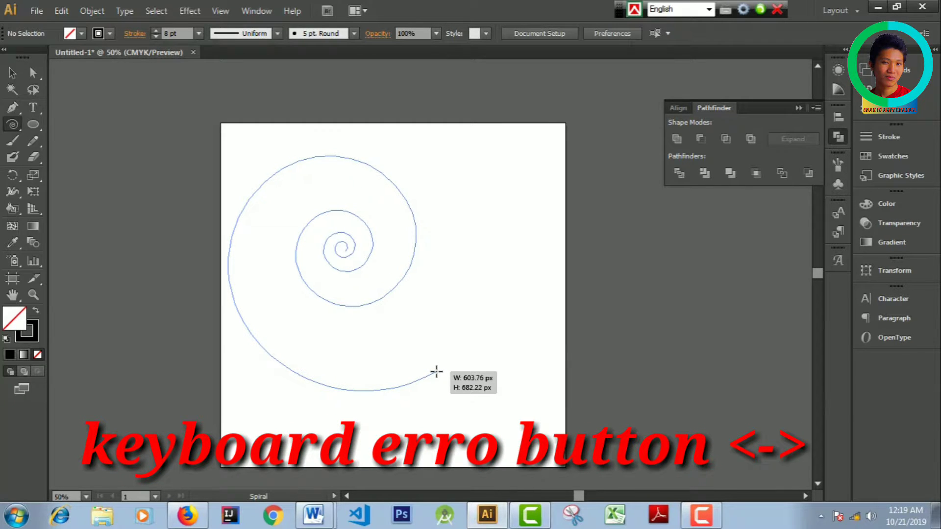
key(Up)
key(Up)
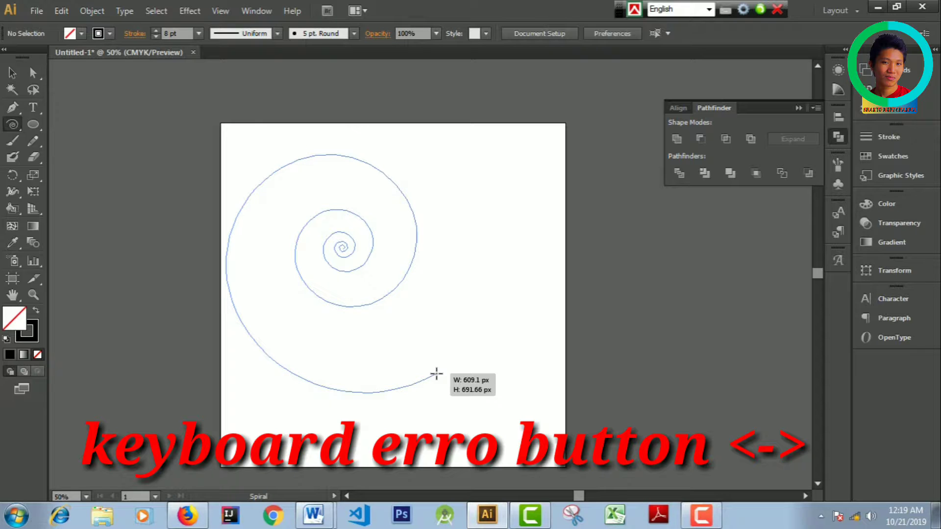
drag(436, 374, 436, 374)
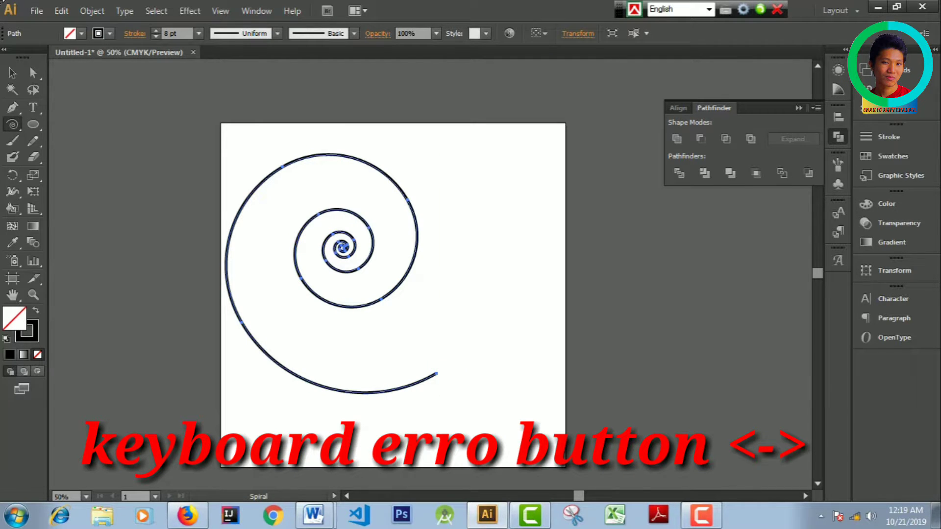
Deselect the spiral, then reselect it with the Selection tool.
click(12, 73)
click(130, 141)
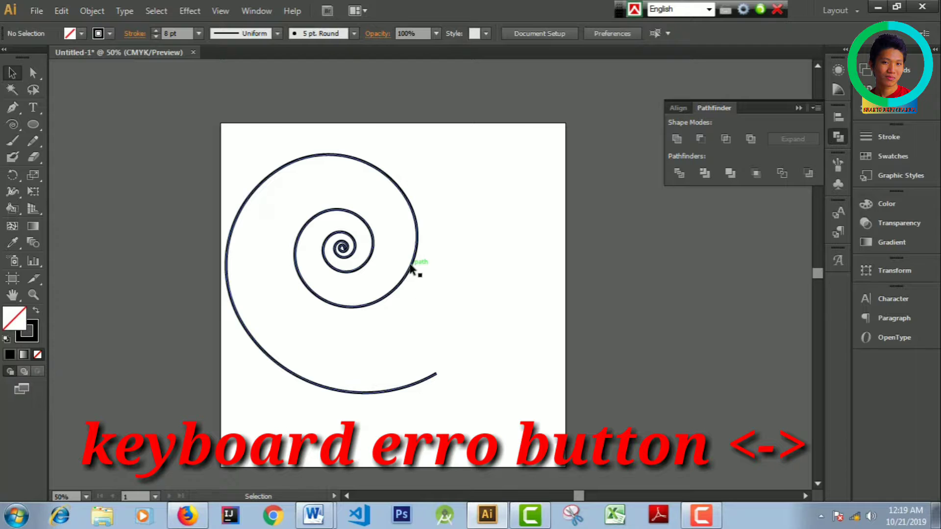
scroll(358, 242, up, 3)
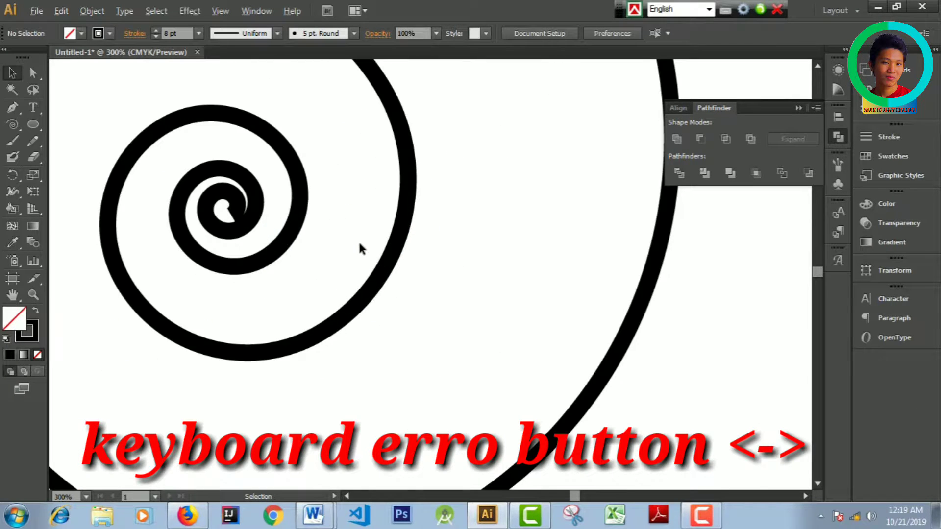
scroll(358, 240, down, 3)
scroll(375, 221, up, 3)
scroll(379, 244, down, 3)
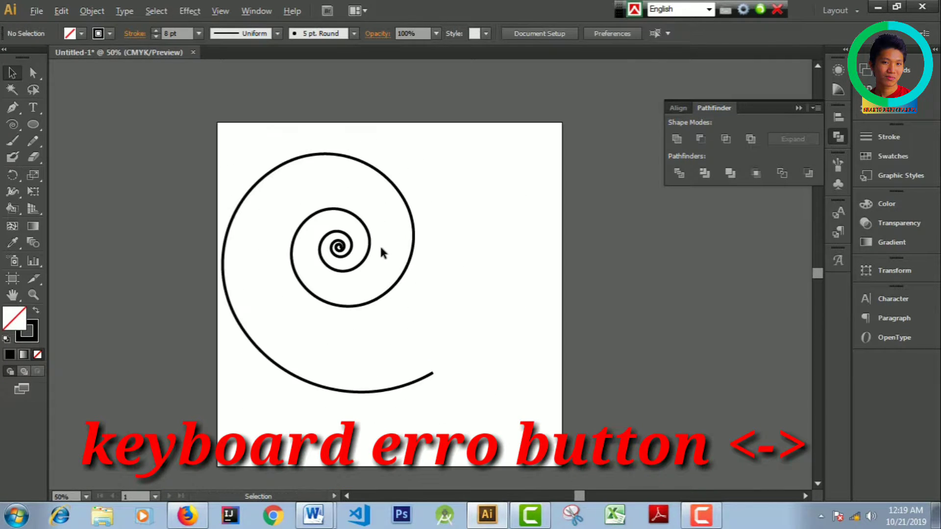
click(412, 251)
Delete the spiral, then draw another spiral and delete that one too.
key(Delete)
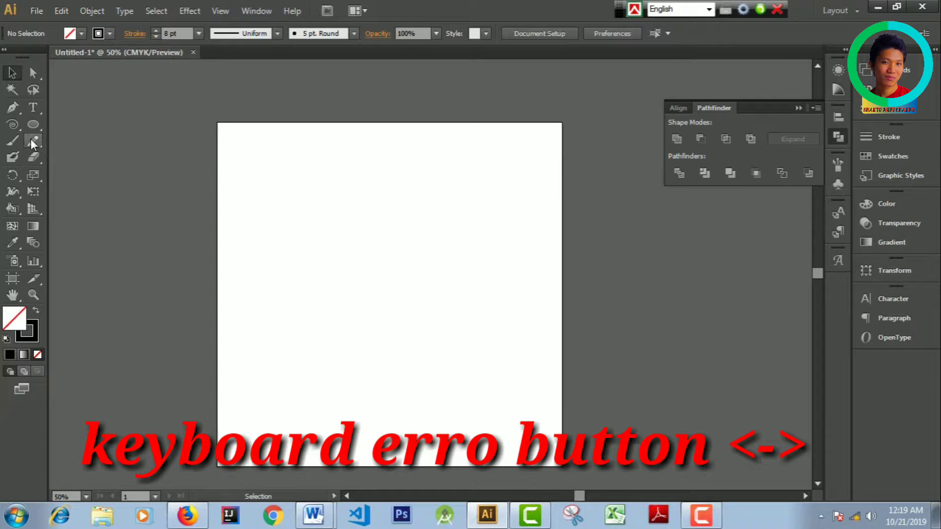
drag(10, 125, 70, 157)
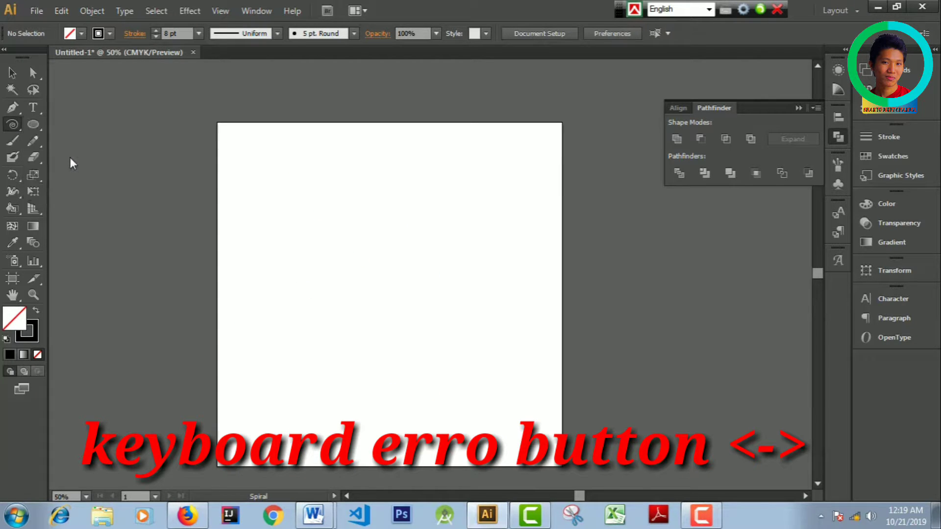
drag(365, 243, 486, 376)
click(12, 72)
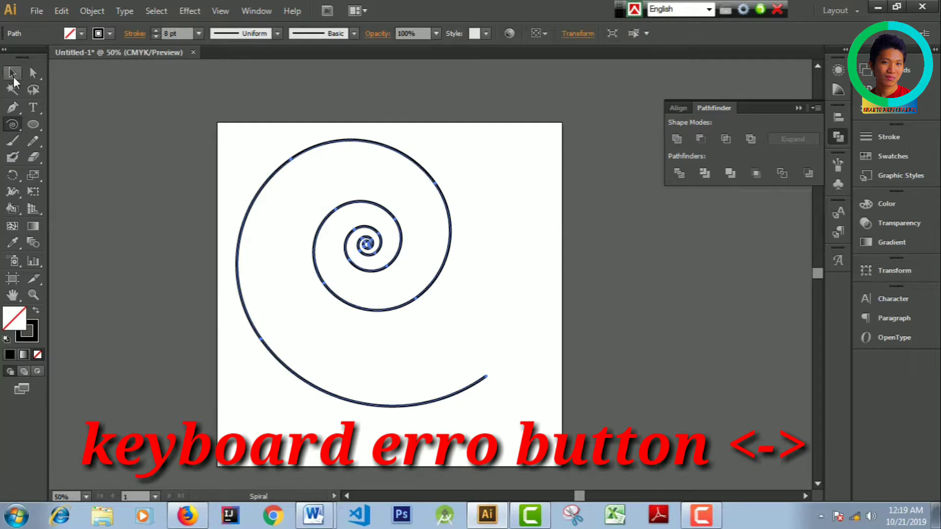
click(401, 253)
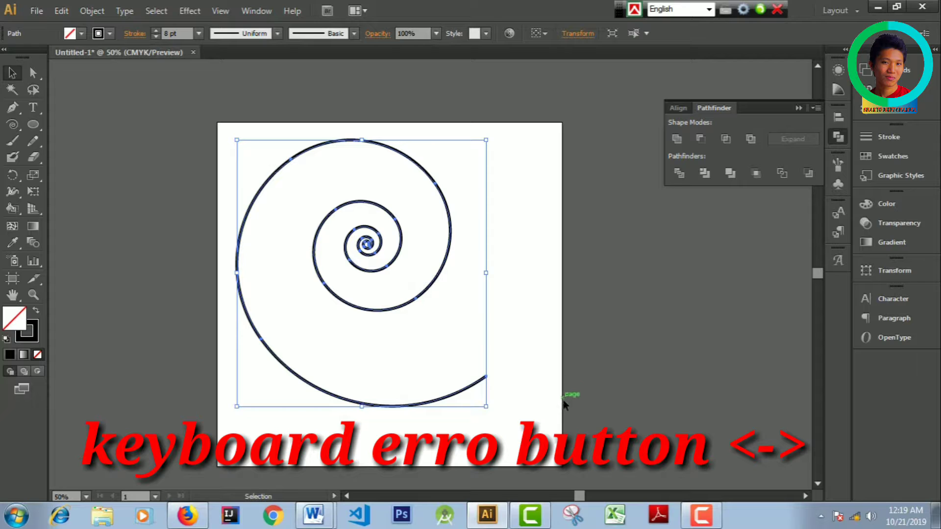
key(Up)
key(Delete)
Draw a new spiral, lowering then raising its windings with Down/Up arrows mid-drag.
click(12, 125)
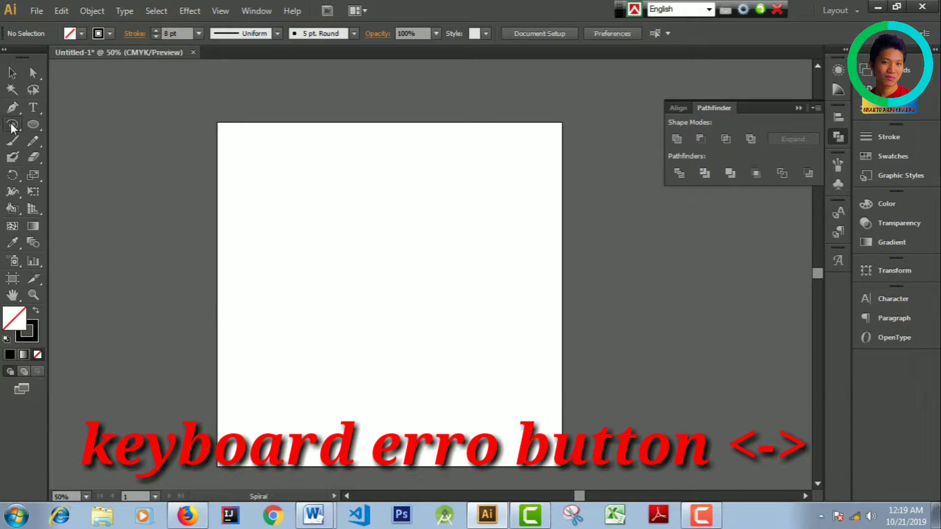
drag(370, 261, 444, 370)
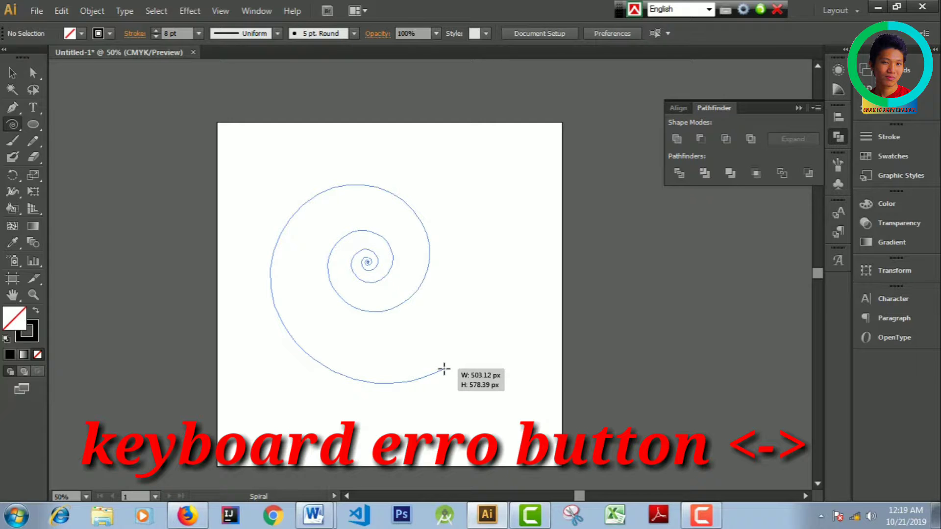
key(Down)
key(Down)
key(Down)
key(Down)
key(Down)
key(Down)
mouse_move(444, 370)
mouse_down()
mouse_move(454, 362)
mouse_move(449, 296)
mouse_move(445, 372)
mouse_move(447, 365)
mouse_up()
key(Down)
key(Down)
key(Up)
key(Up)
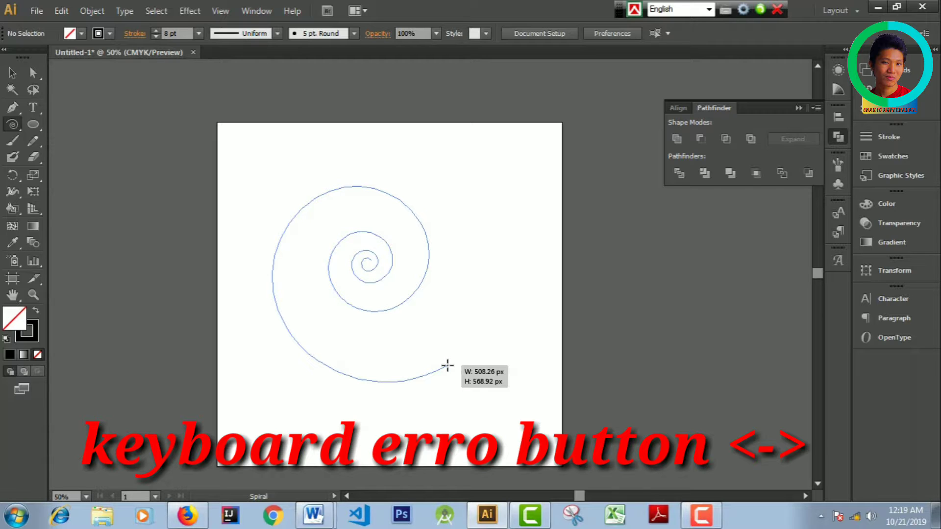
drag(448, 365, 447, 365)
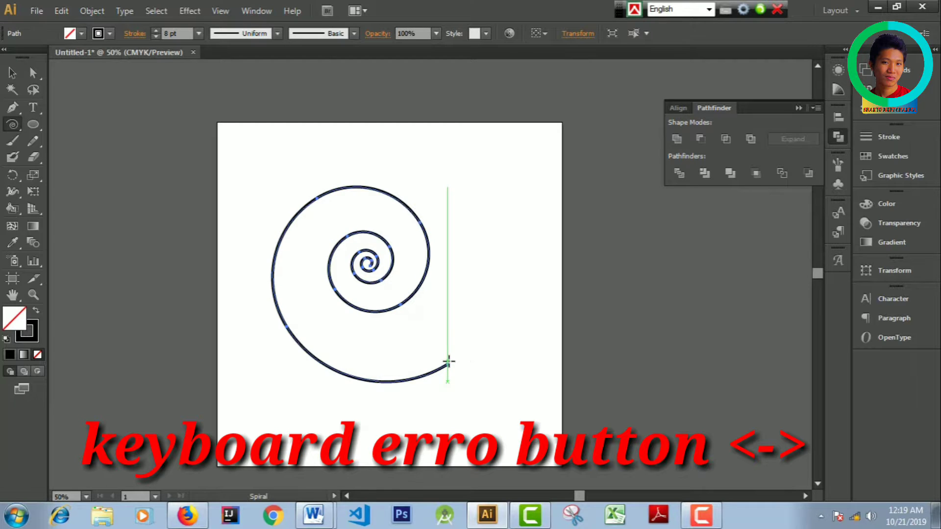
Select and delete the finished spiral, leaving the artboard blank.
click(12, 73)
click(164, 205)
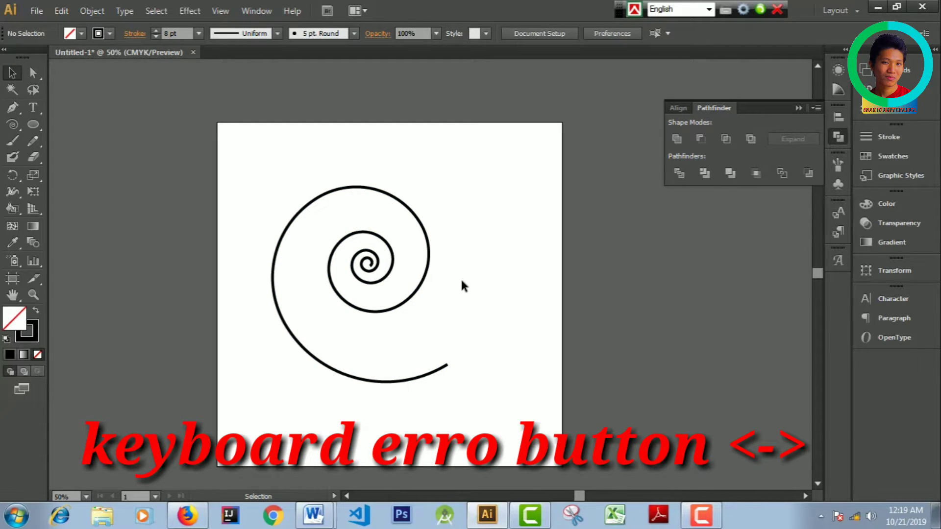
click(382, 242)
key(Delete)
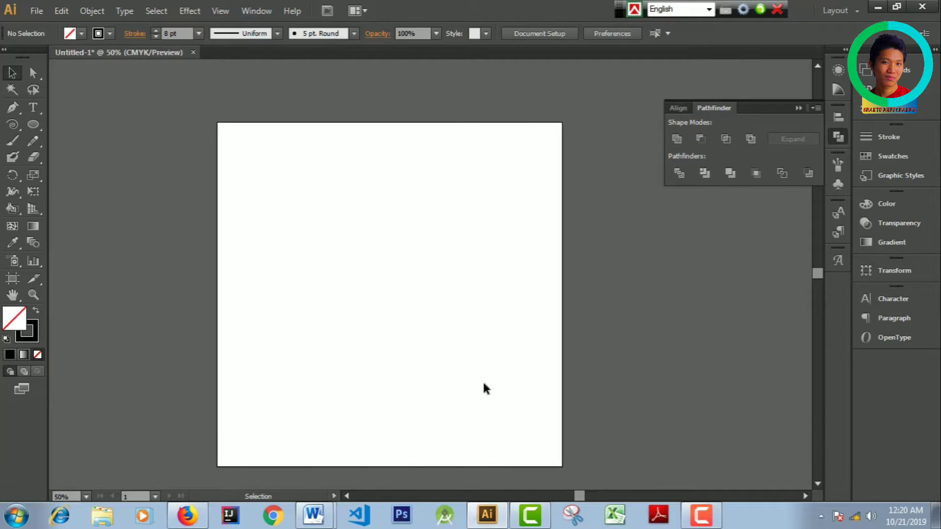
click(22, 126)
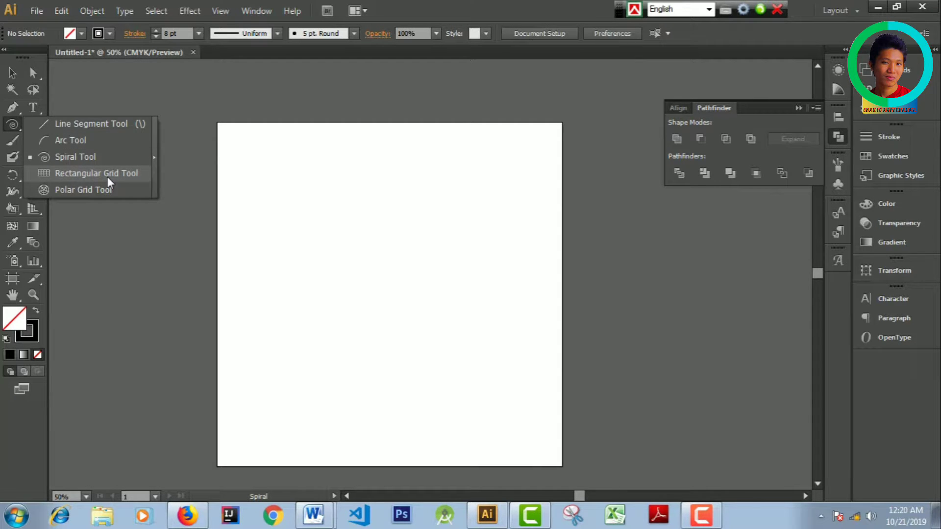
Drag out a six-by-six rectangular grid with 8 pt black lines across the upper artboard.
click(70, 173)
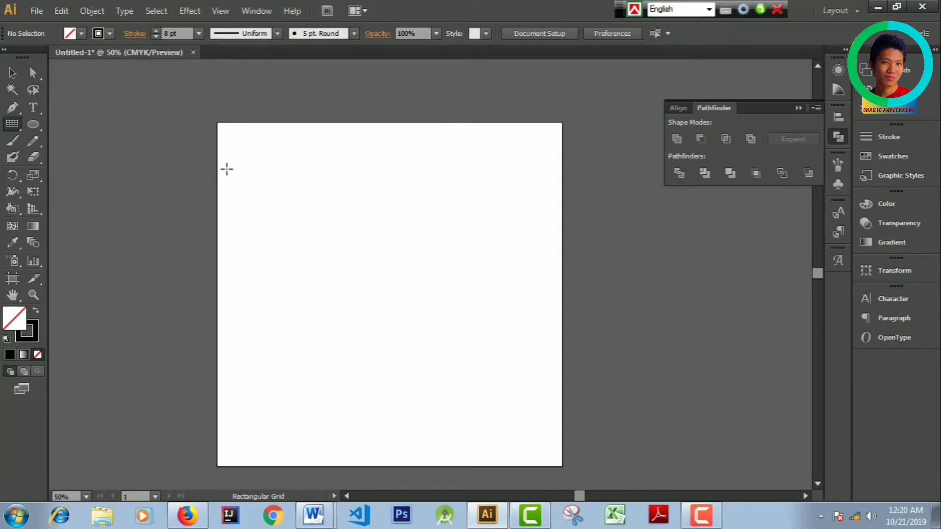
mouse_move(232, 167)
mouse_down()
mouse_move(547, 315)
mouse_move(557, 304)
mouse_up()
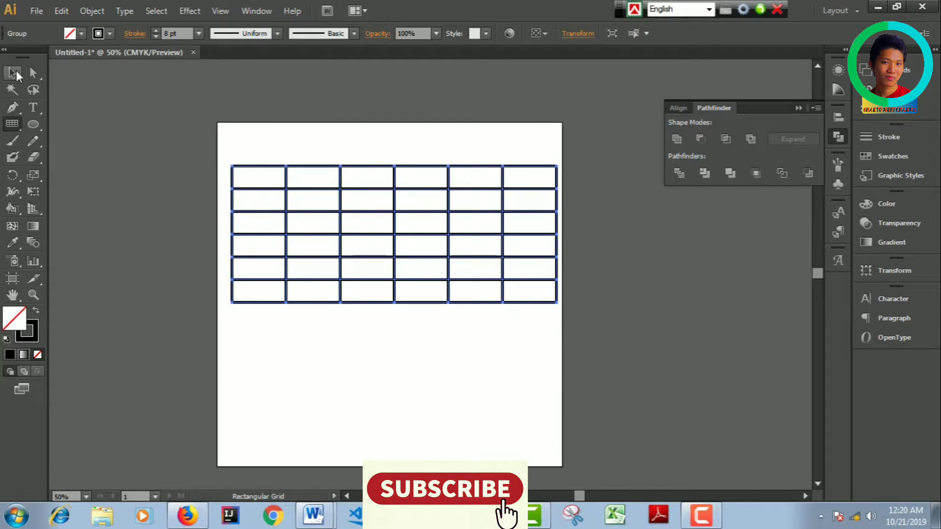
click(12, 73)
click(133, 153)
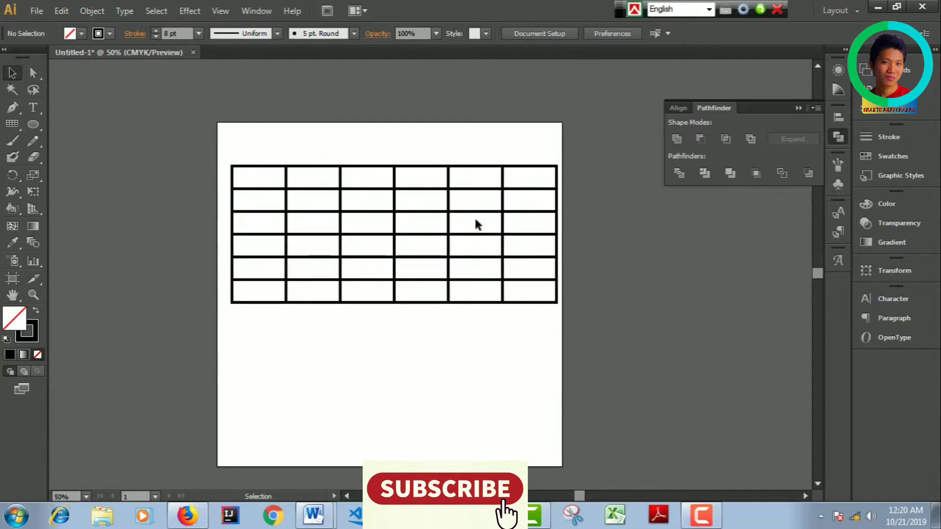
click(32, 107)
Type the number 1 and move it into the grid's first top-row cell.
click(233, 140)
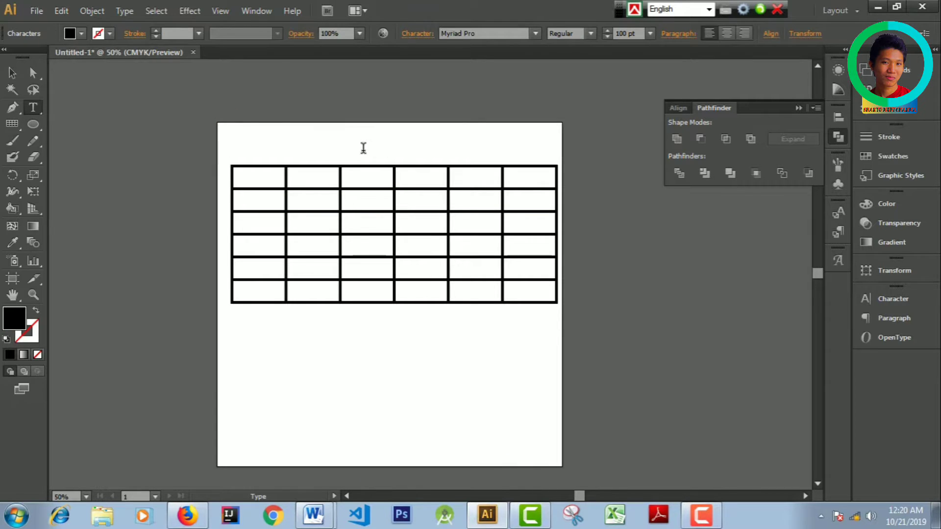
text(1)
click(12, 73)
click(88, 109)
drag(240, 140, 253, 179)
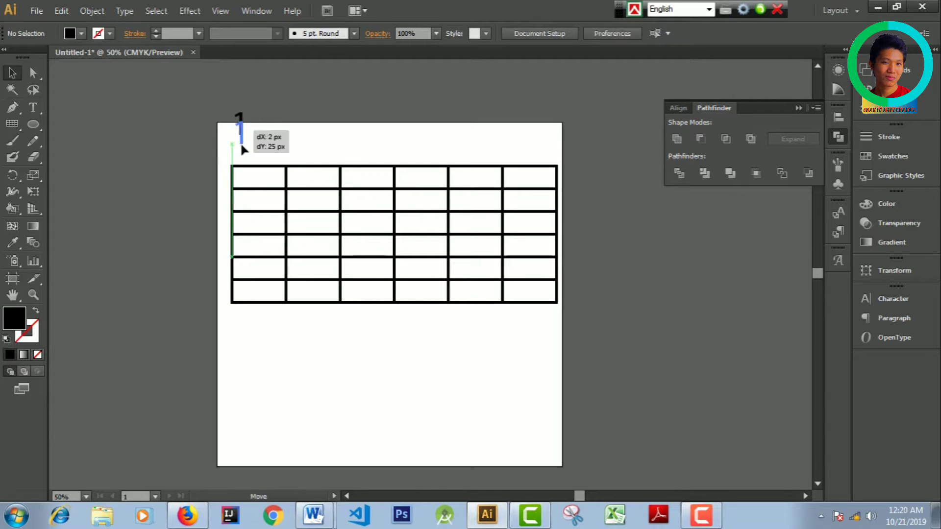
click(252, 177)
click(292, 169)
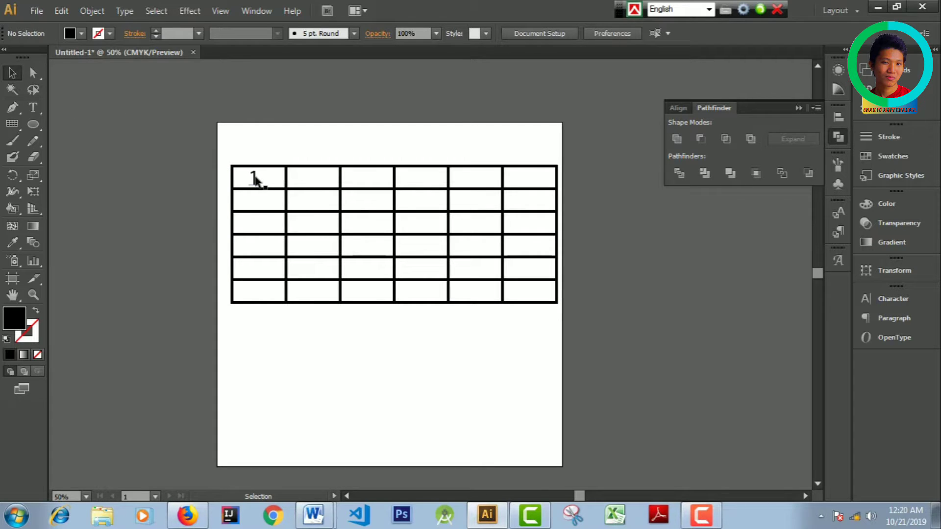
Alt-drag copies of the 1 into the second, third and fourth cells.
drag(255, 179, 309, 181)
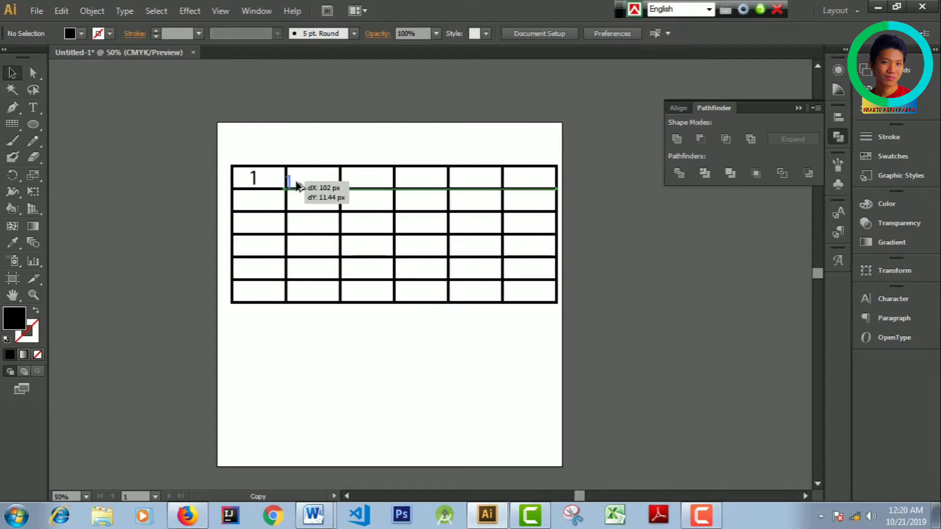
click(254, 178)
click(306, 180)
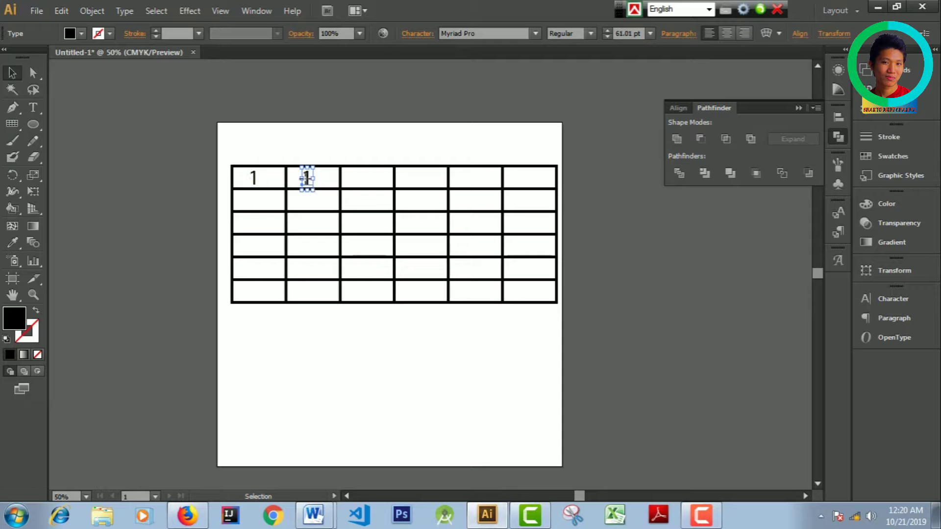
click(255, 180)
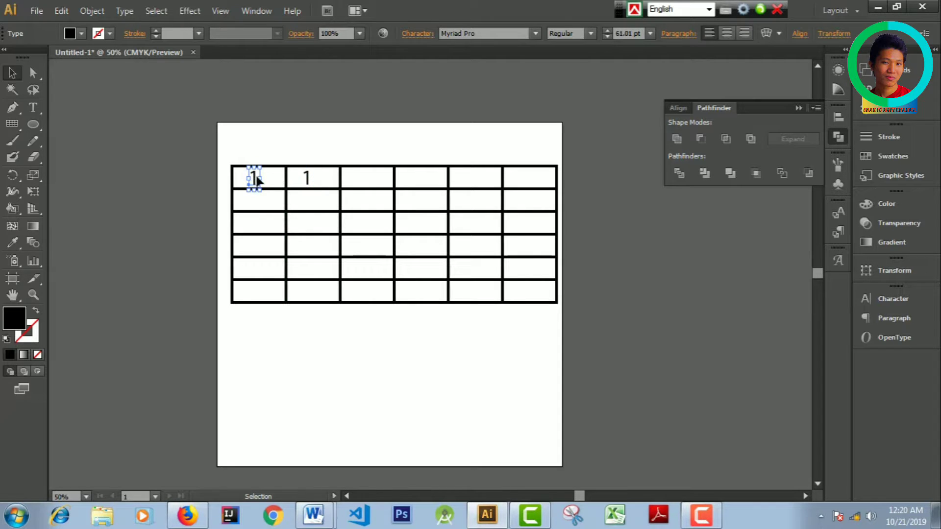
shift+click(307, 179)
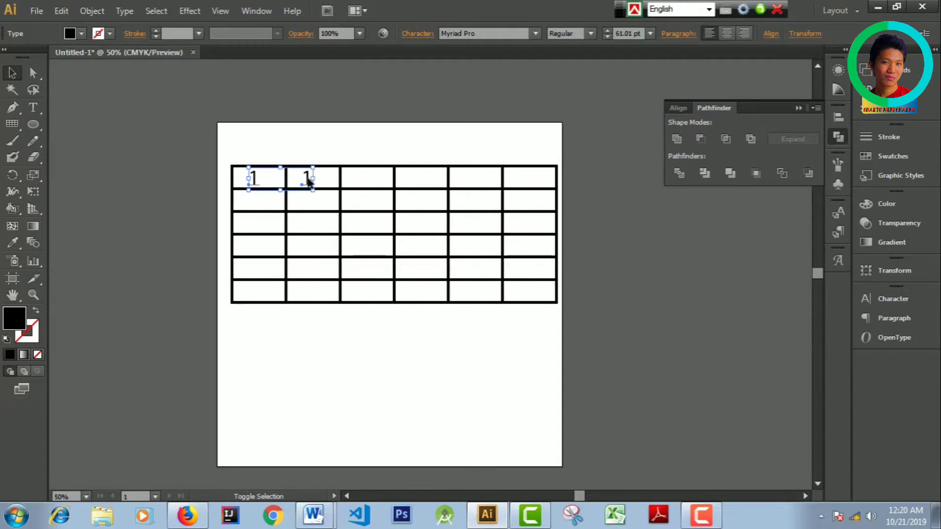
shift+click(307, 180)
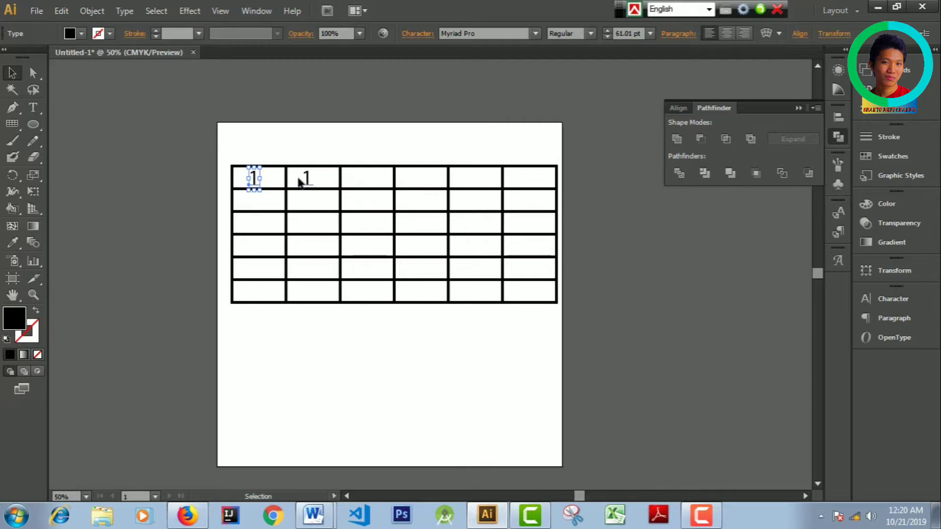
shift+click(307, 181)
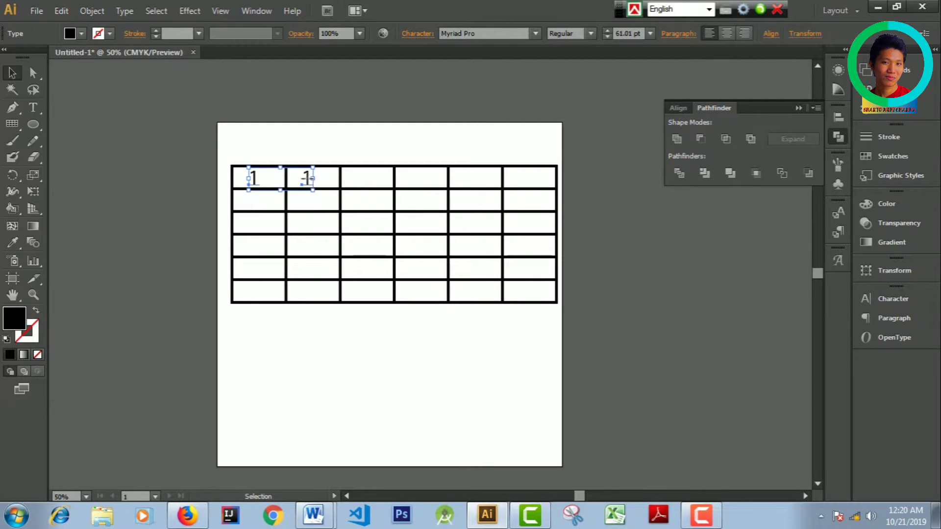
drag(307, 179, 426, 177)
click(615, 231)
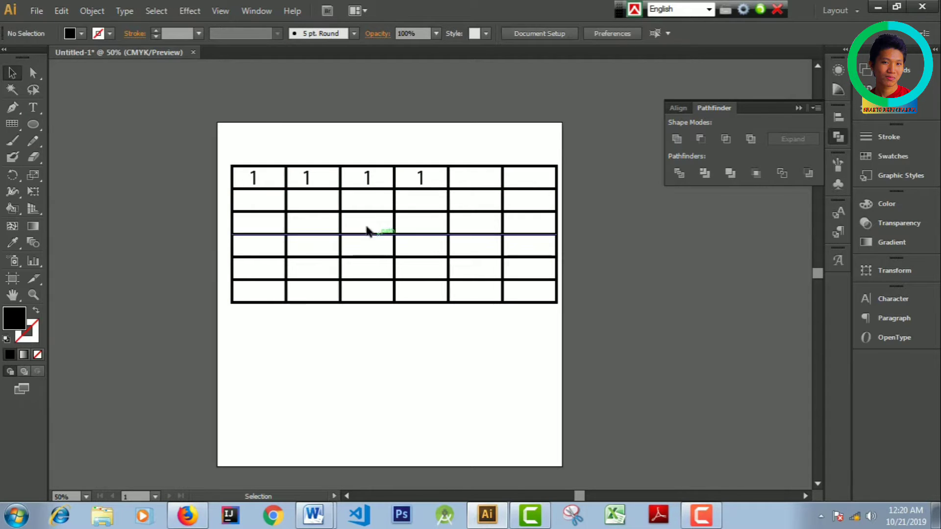
Delete the grid and select all four remaining 1s.
click(287, 212)
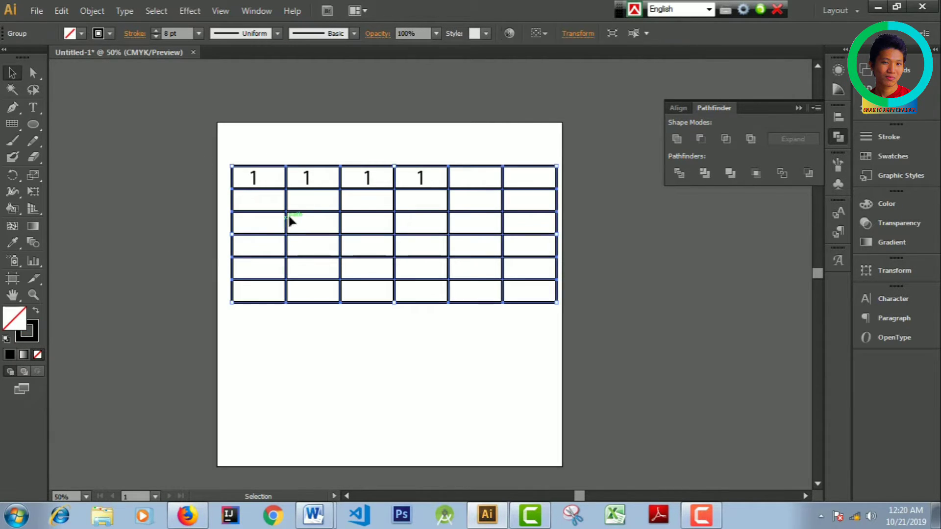
key(Delete)
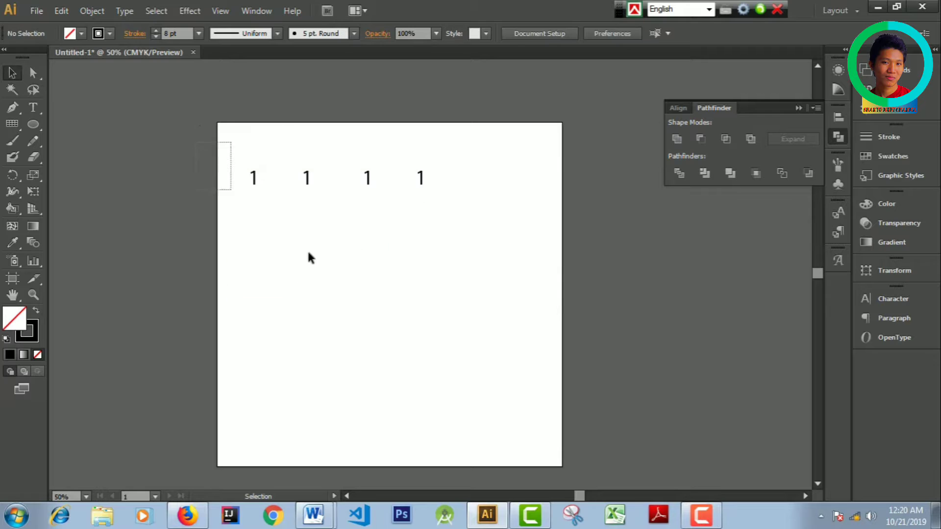
key(ctrl+a)
key(Delete)
click(16, 127)
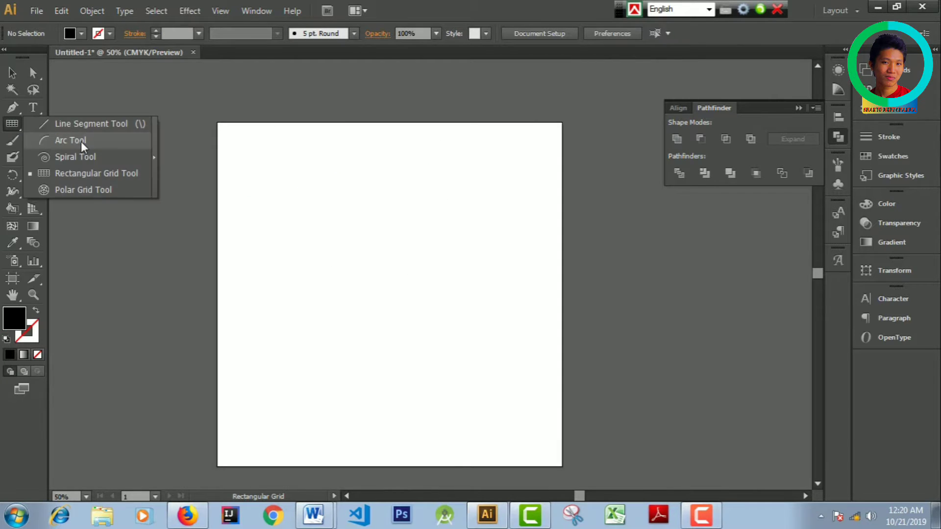
click(87, 169)
mouse_move(254, 168)
mouse_down()
mouse_move(299, 335)
mouse_move(351, 372)
mouse_up()
click(12, 73)
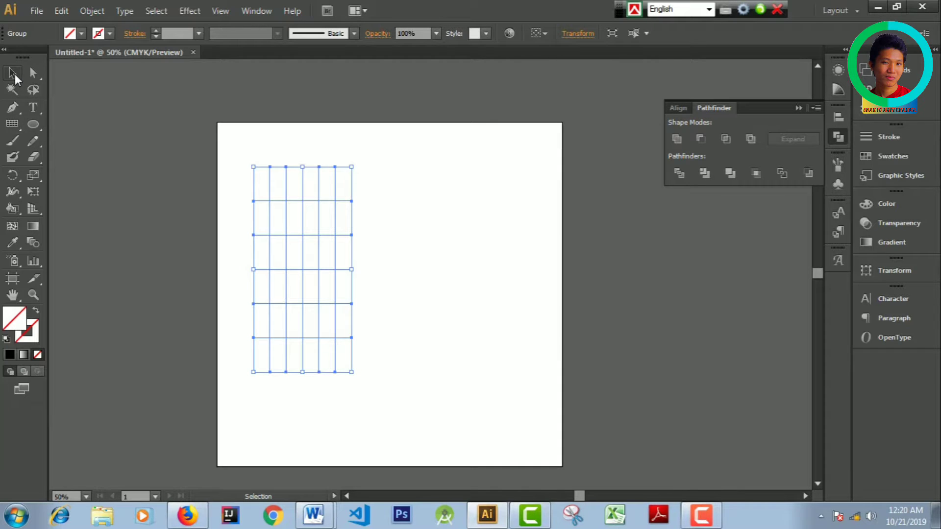
key(Delete)
key(ctrl+z)
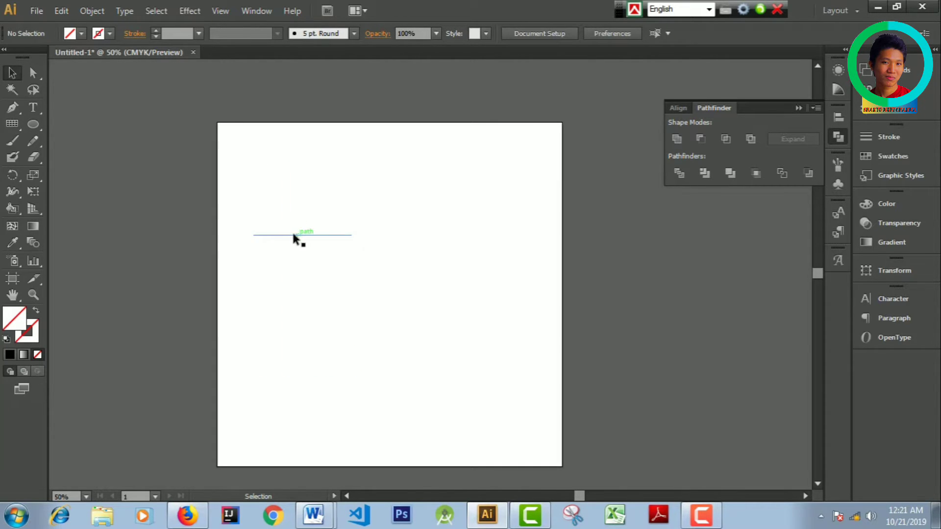
key(Delete)
drag(18, 128, 78, 170)
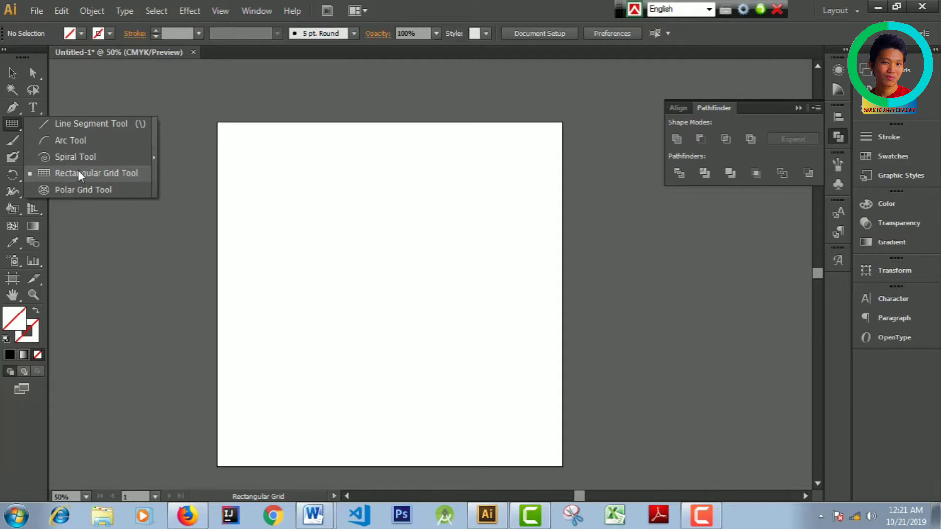
mouse_move(280, 180)
mouse_down()
mouse_move(436, 311)
mouse_move(477, 335)
mouse_up()
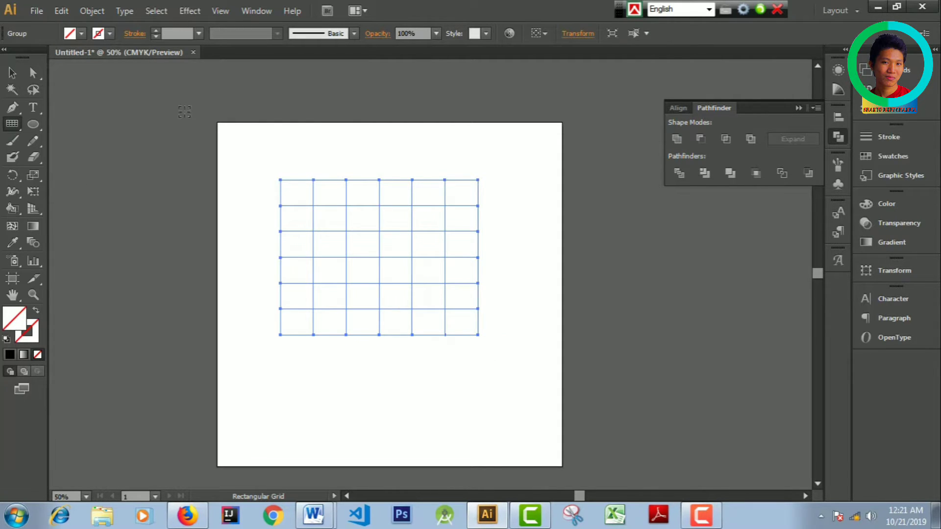
click(155, 31)
click(115, 177)
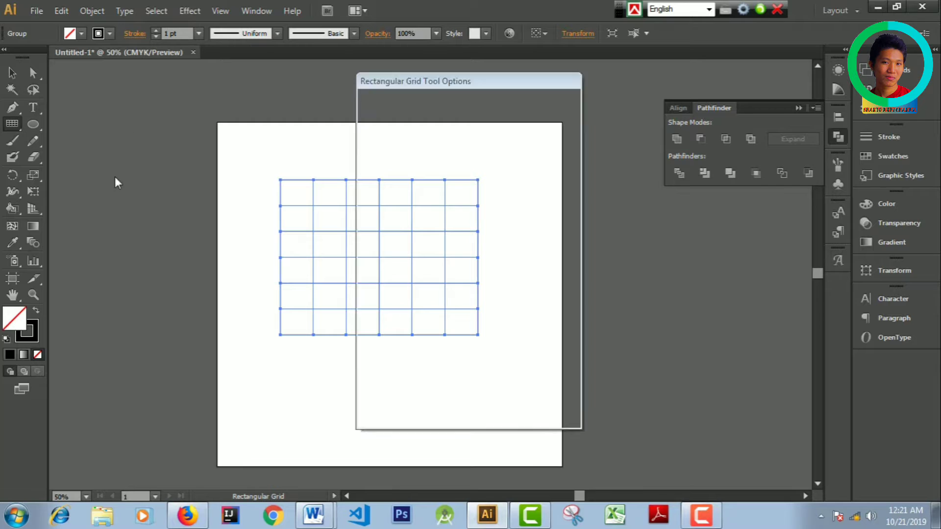
click(518, 400)
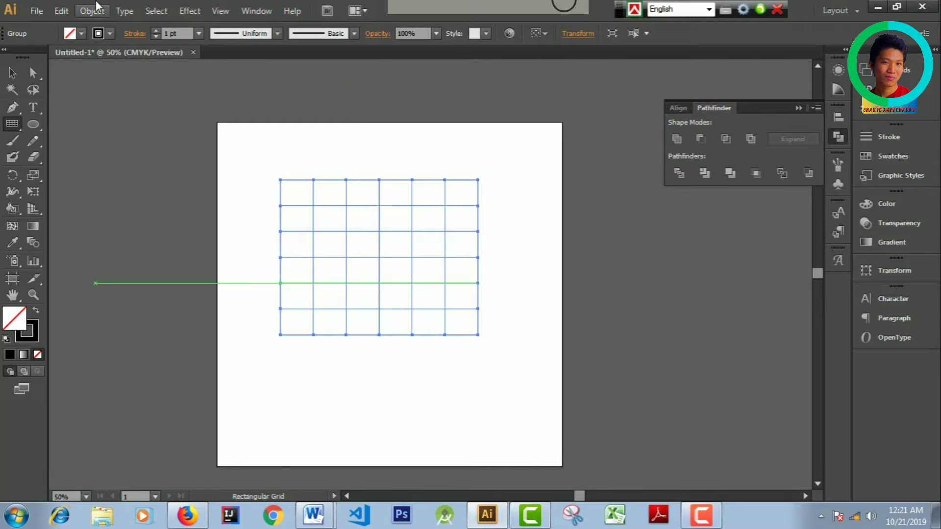
click(110, 165)
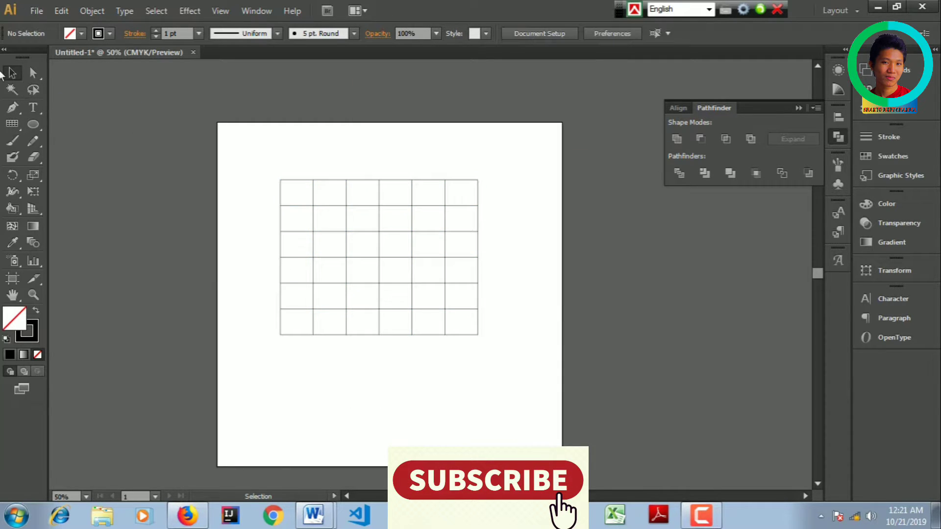
click(381, 236)
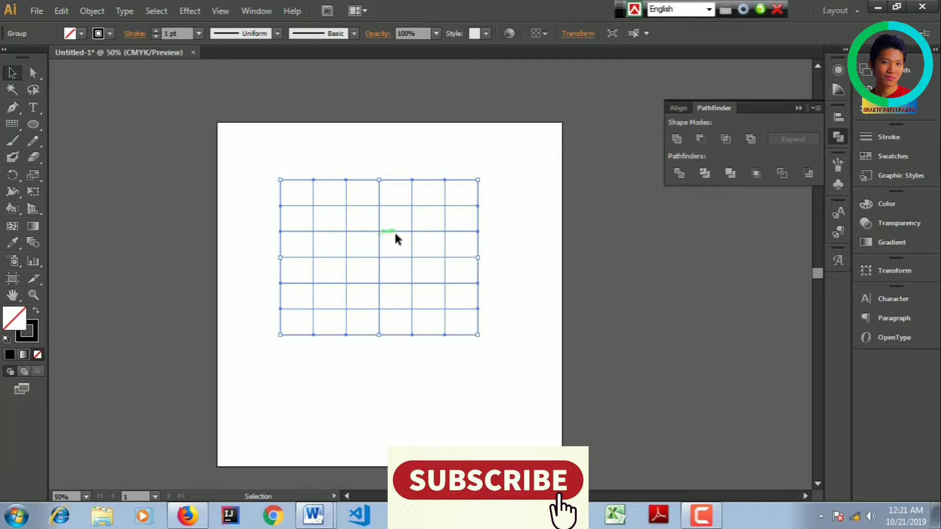
click(153, 30)
click(153, 30)
click(154, 31)
click(147, 132)
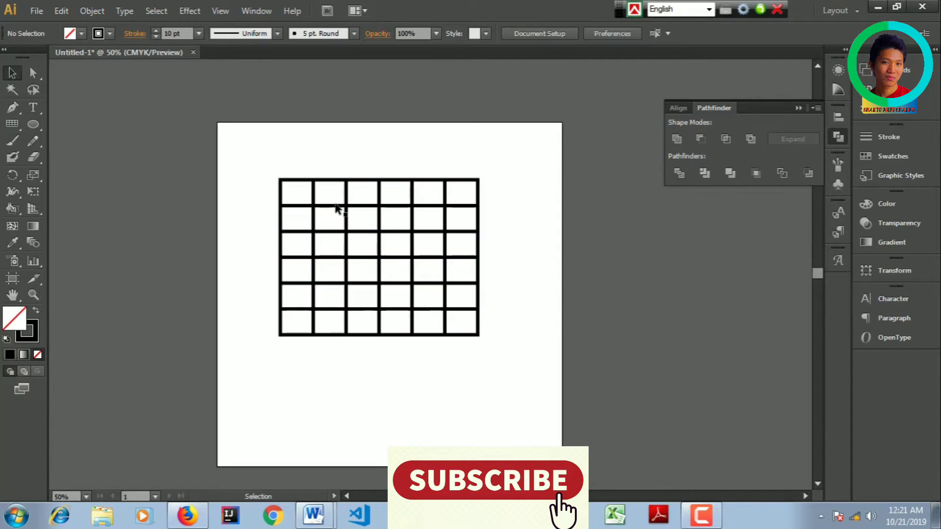
click(324, 211)
click(157, 36)
click(157, 36)
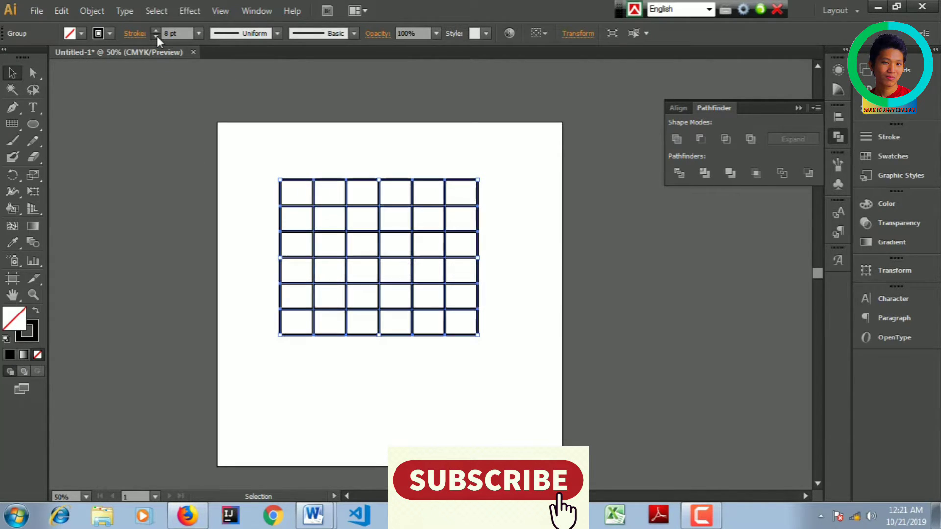
click(157, 37)
click(137, 142)
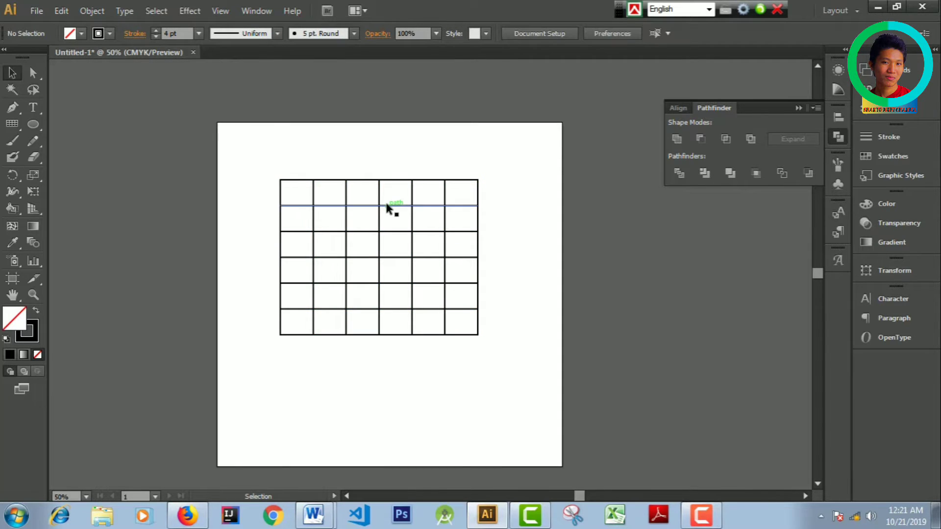
click(384, 202)
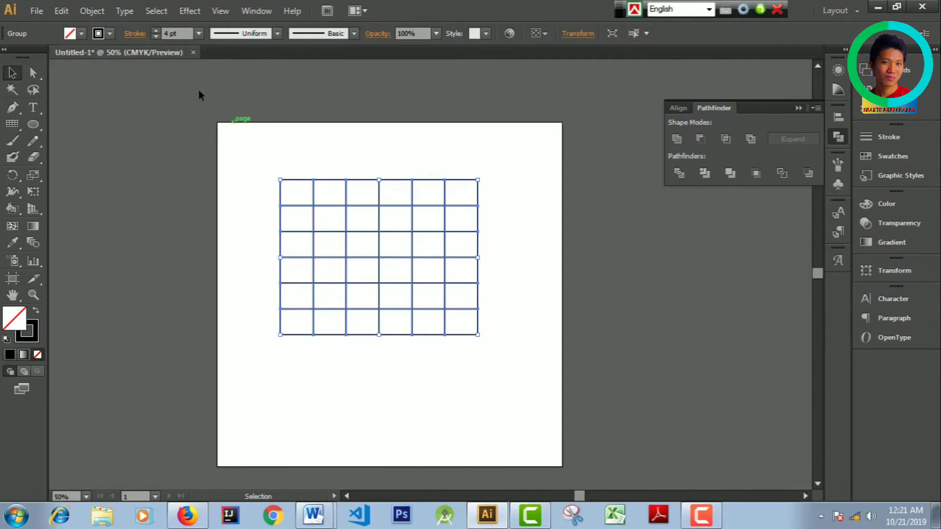
click(154, 37)
click(153, 36)
click(330, 201)
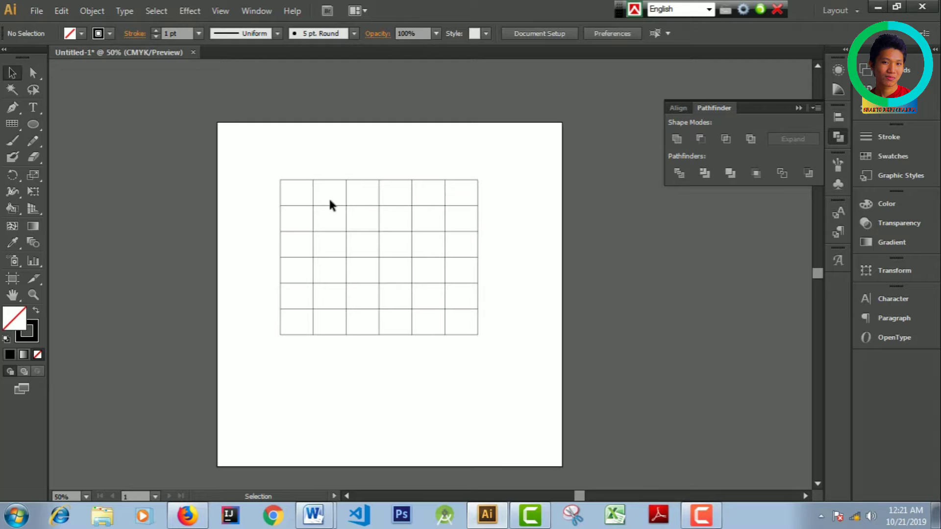
click(399, 230)
key(Delete)
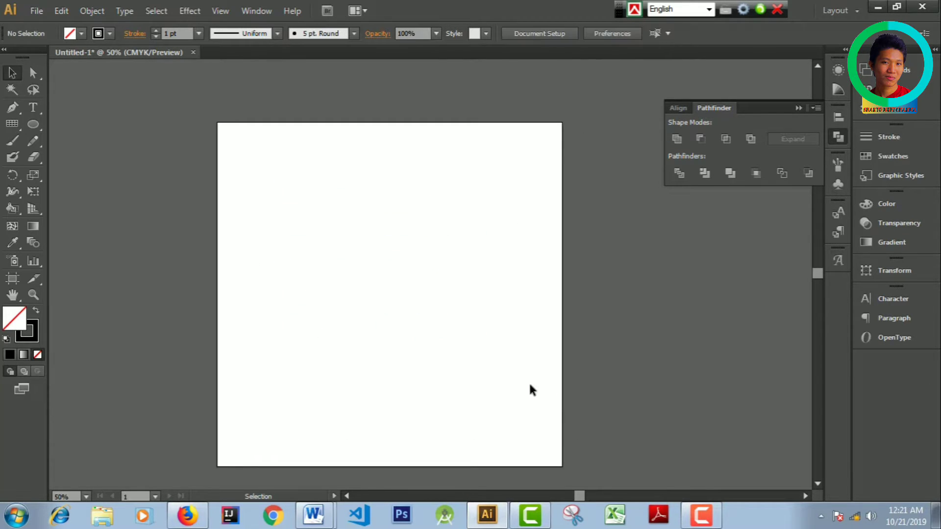
click(17, 128)
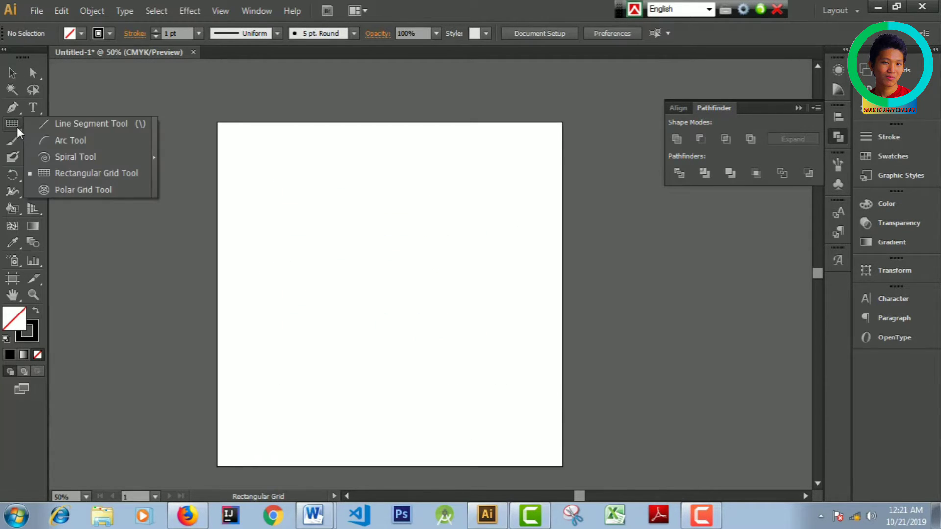
click(75, 189)
mouse_move(361, 242)
mouse_down()
mouse_move(425, 339)
mouse_move(490, 399)
mouse_up()
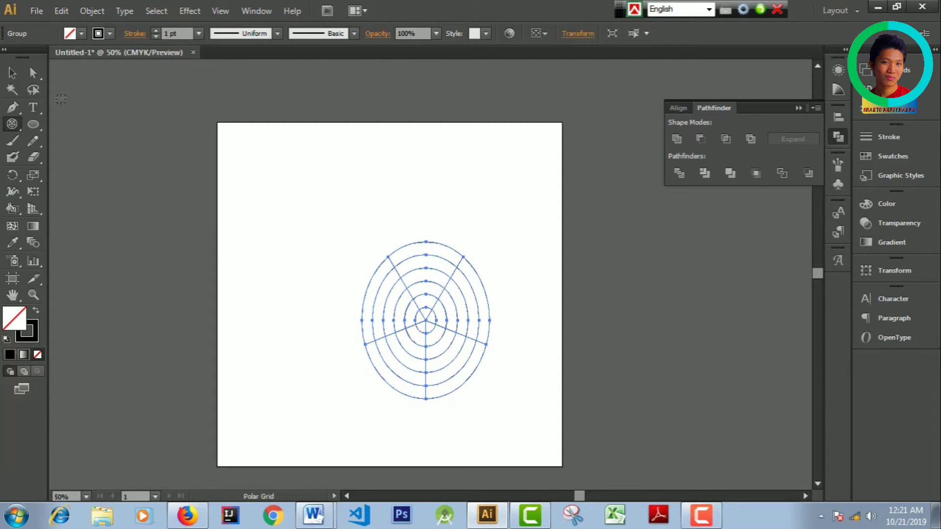
click(12, 73)
click(294, 221)
click(434, 313)
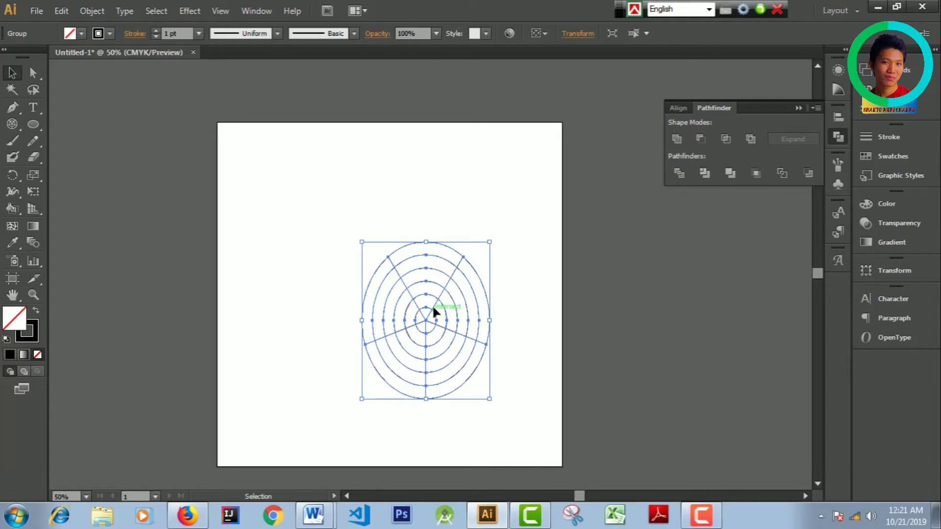
key(Delete)
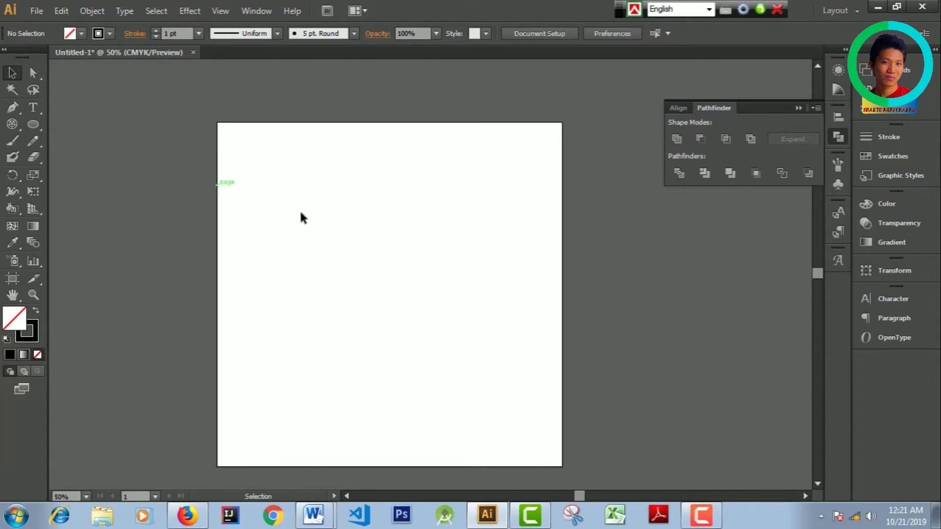
drag(301, 211, 418, 342)
click(13, 124)
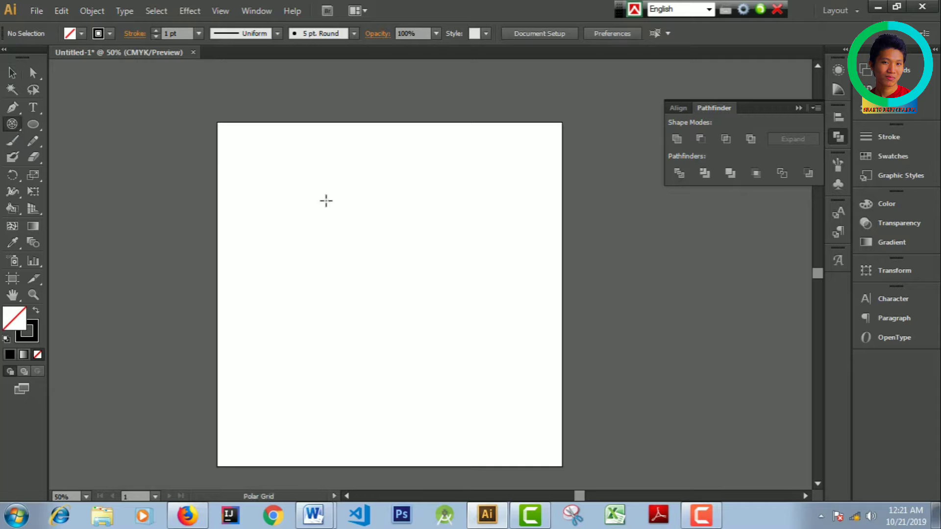
drag(326, 199, 440, 349)
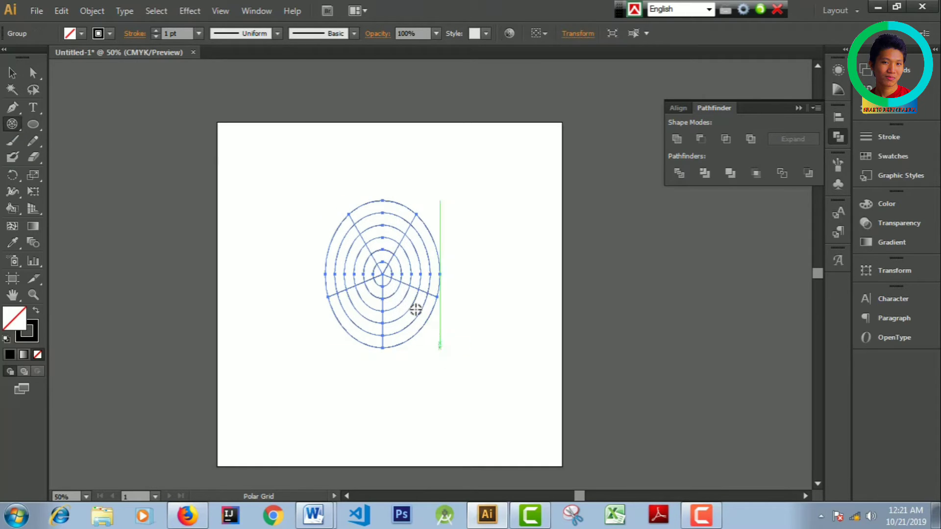
click(156, 31)
click(156, 31)
click(156, 30)
click(156, 31)
click(156, 30)
click(256, 179)
click(549, 398)
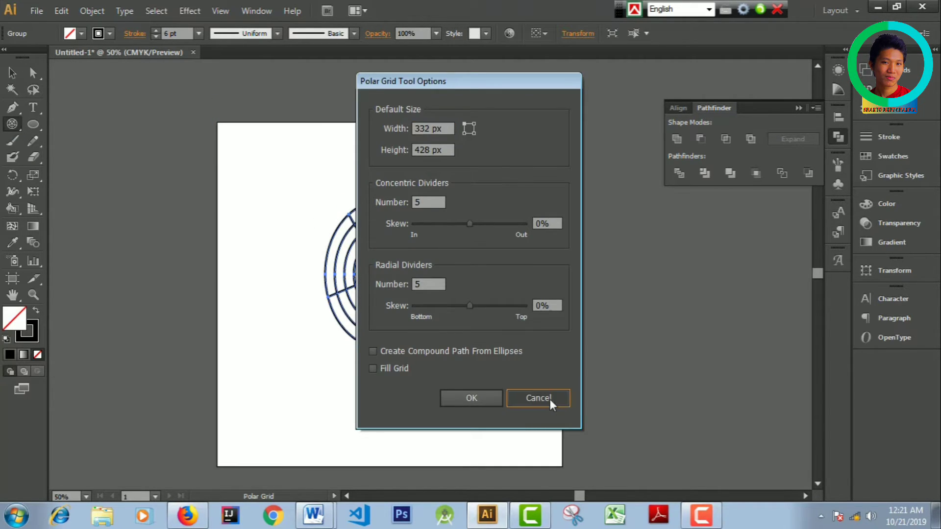
drag(322, 213, 455, 381)
key(ctrl+z)
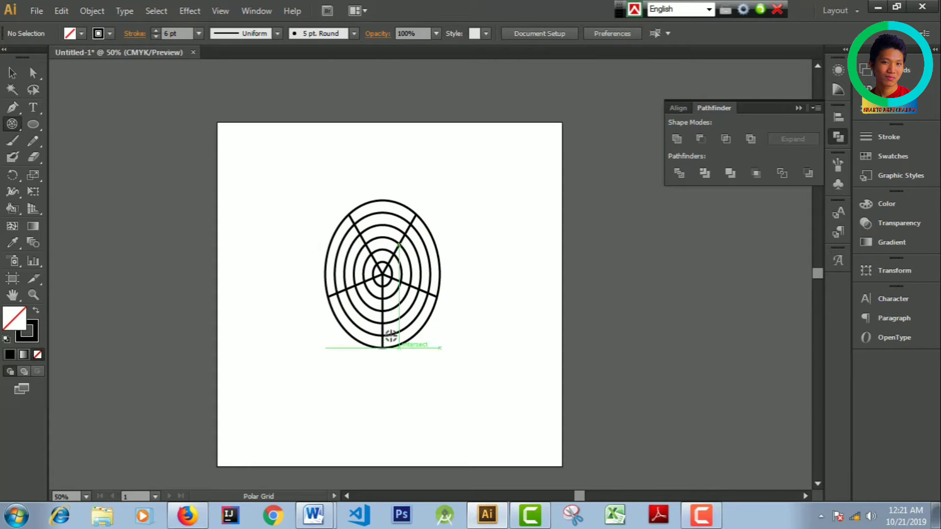
click(13, 73)
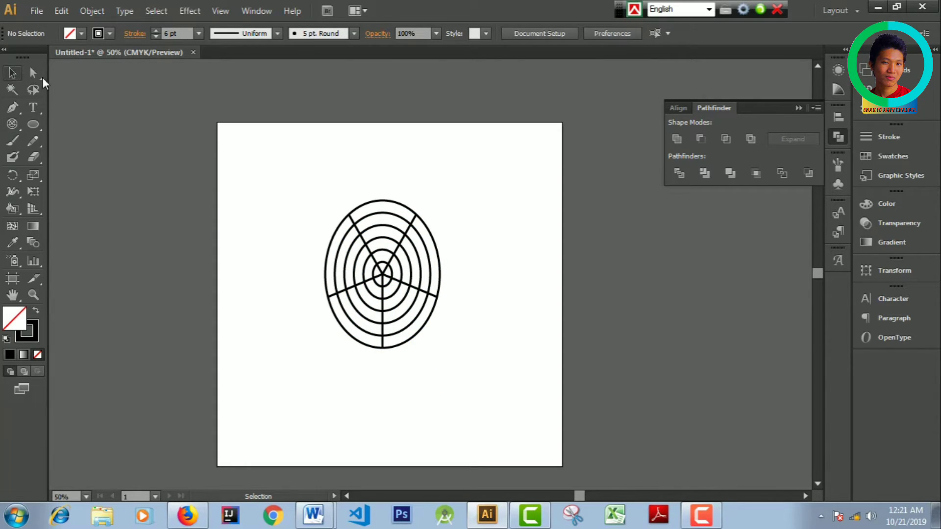
click(406, 259)
key(Delete)
Draw a circular 696 px polar grid with 6 pt black lines and centre it on the artboard.
click(12, 124)
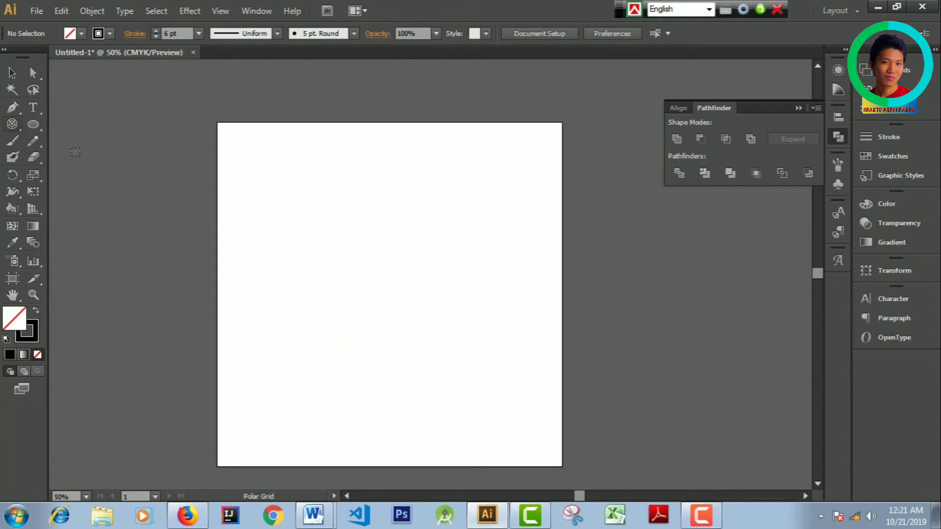
mouse_move(364, 263)
mouse_down()
mouse_move(435, 340)
mouse_move(498, 377)
mouse_move(414, 365)
mouse_move(427, 383)
mouse_up()
click(13, 73)
key(ctrl+shift+a)
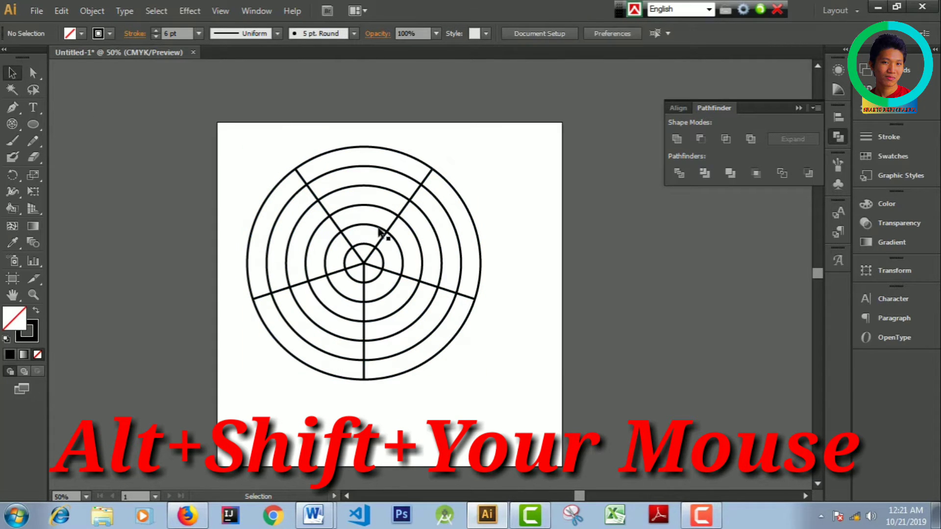
drag(411, 265, 431, 278)
click(254, 175)
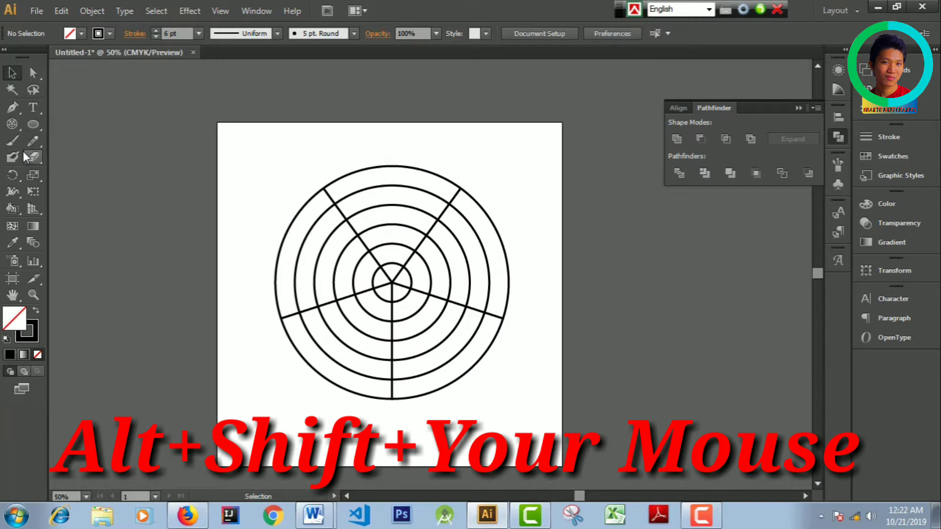
drag(241, 143, 498, 331)
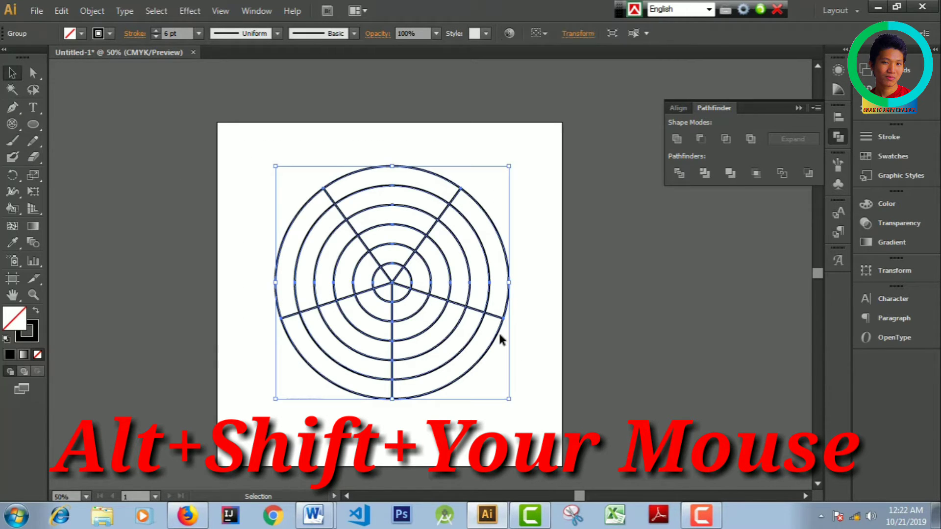
Split the marquee-selected polar grid at every intersection with the Pathfinder panel's Divide.
click(256, 11)
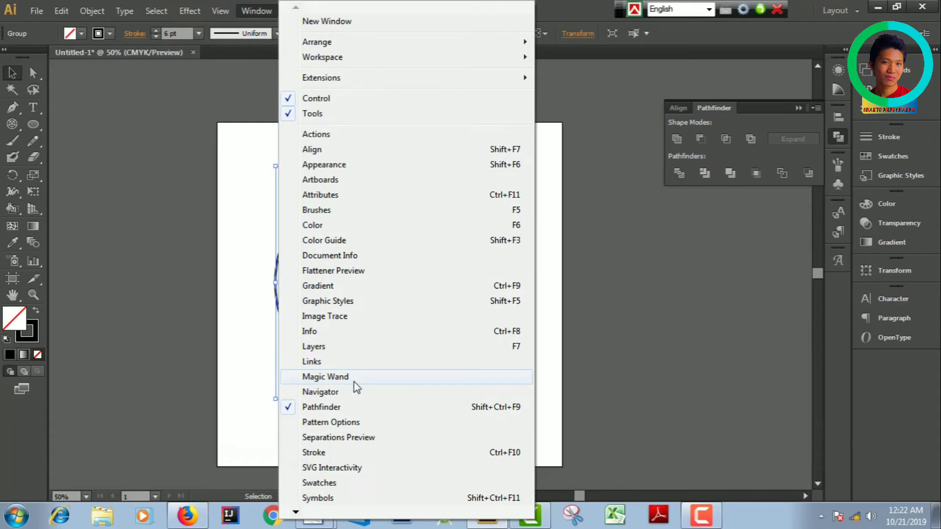
click(335, 407)
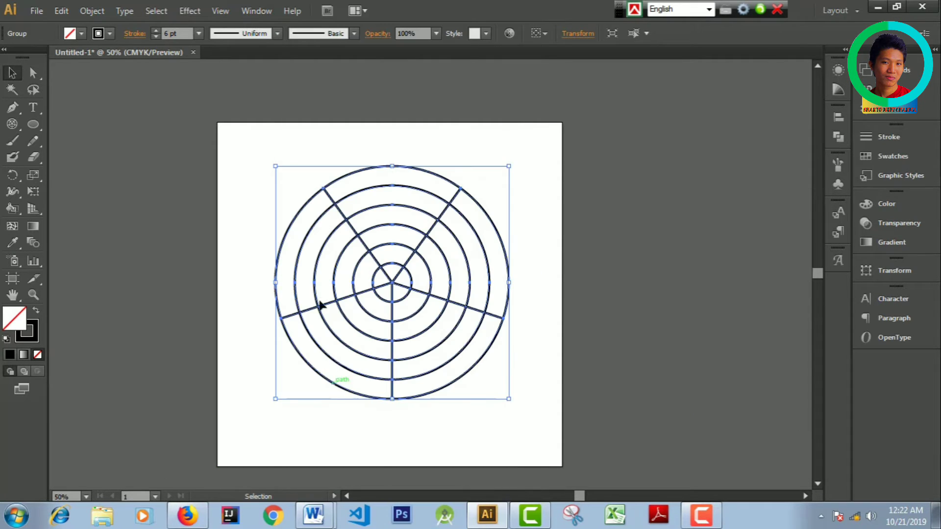
click(256, 12)
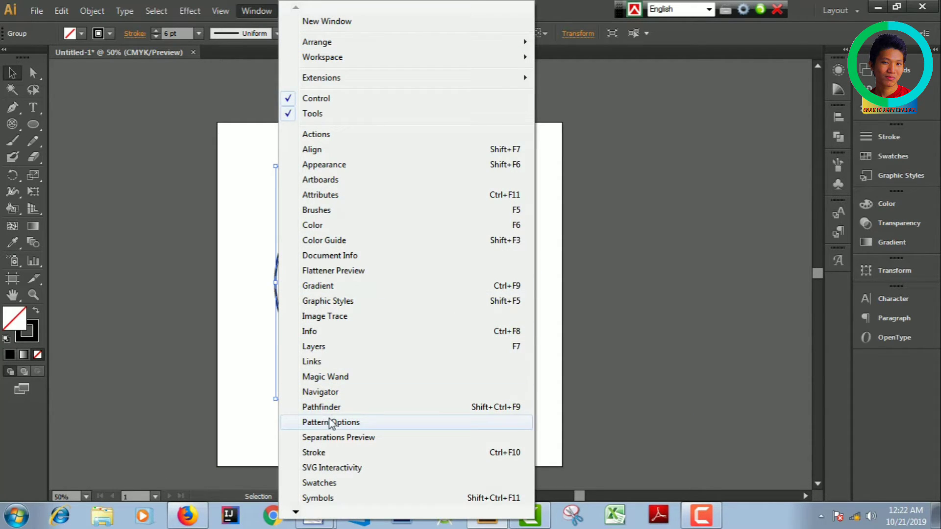
click(332, 408)
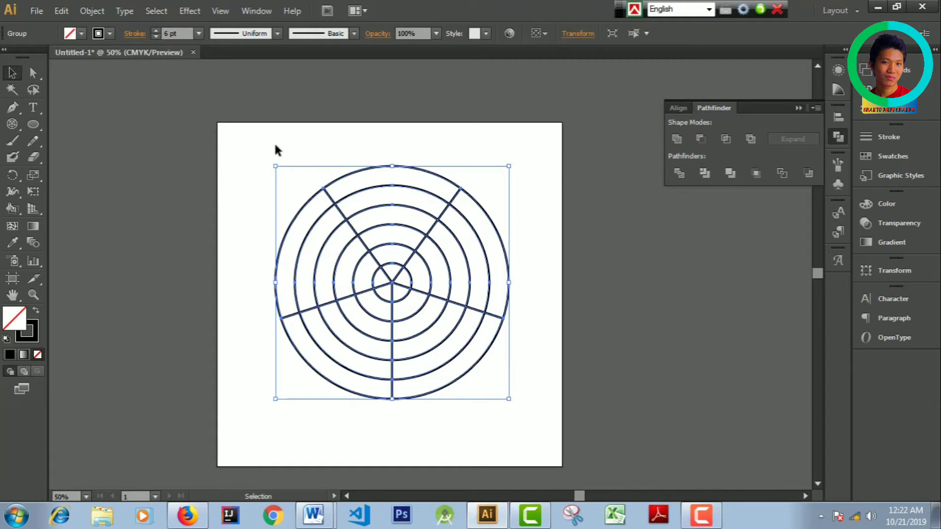
drag(225, 133, 521, 408)
click(680, 174)
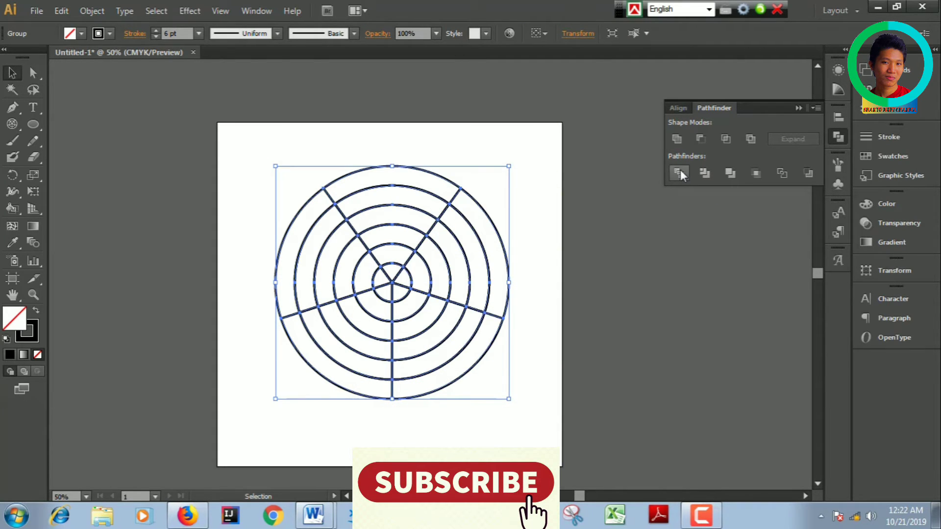
Ungroup the divided grid and delete the bottom-left outer ring pieces.
right_click(439, 227)
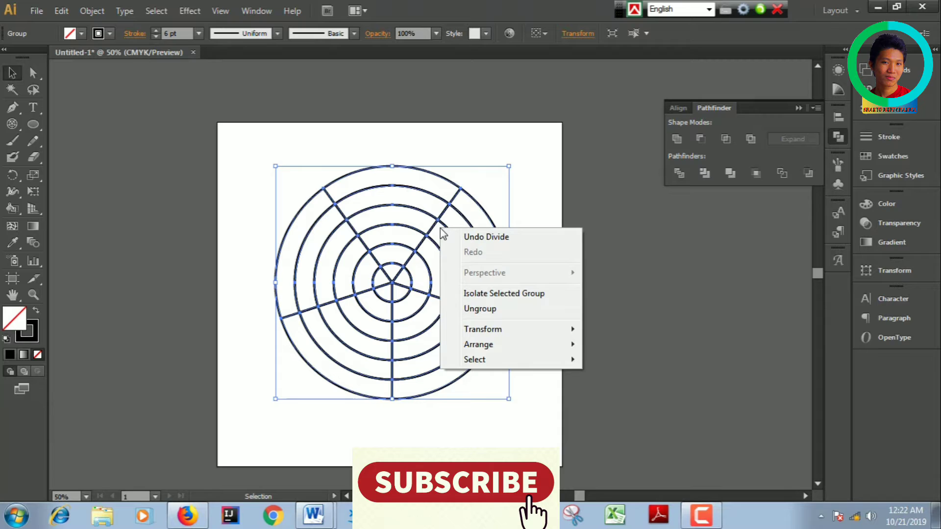
click(483, 309)
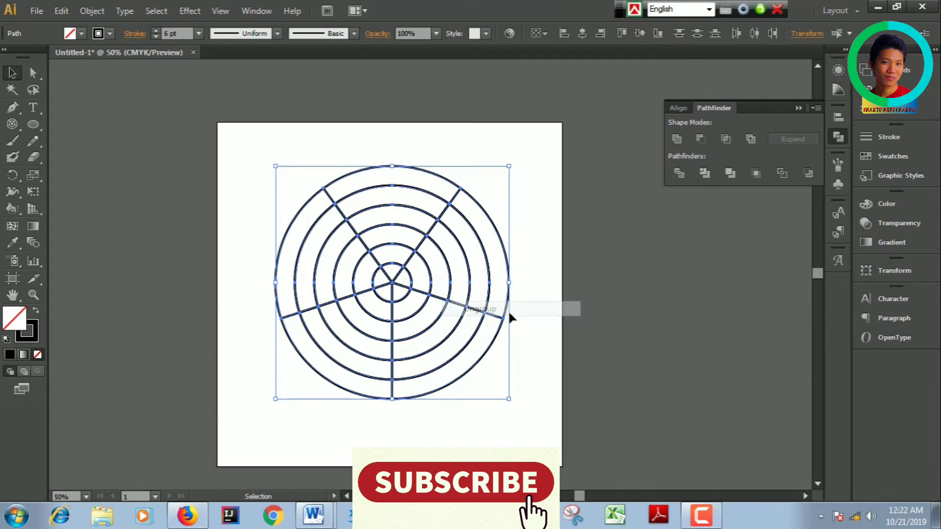
click(578, 309)
drag(264, 368, 368, 394)
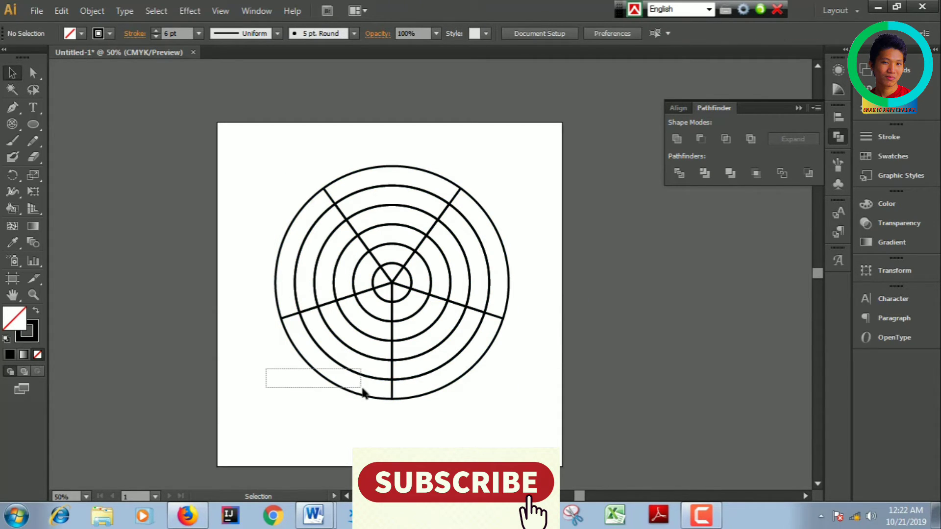
key(Delete)
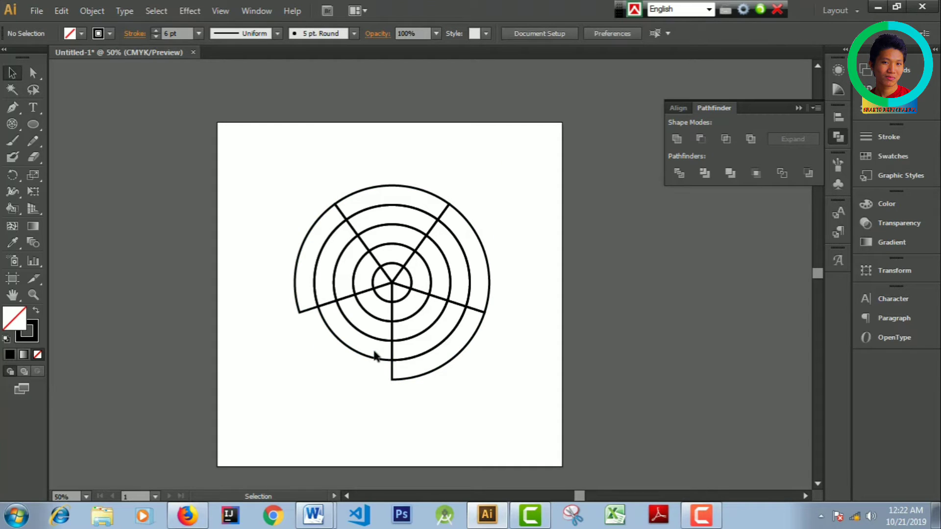
drag(325, 326, 462, 380)
key(Delete)
Delete the lower-right, bottom and outer-right ring segments of the grid.
drag(315, 341, 487, 384)
key(Delete)
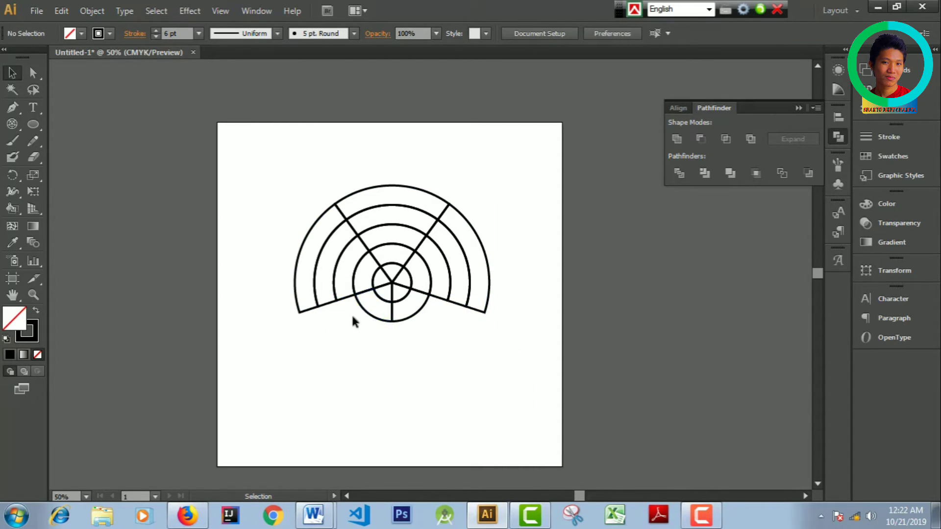
drag(354, 322, 436, 362)
key(Delete)
click(485, 315)
key(Delete)
click(448, 294)
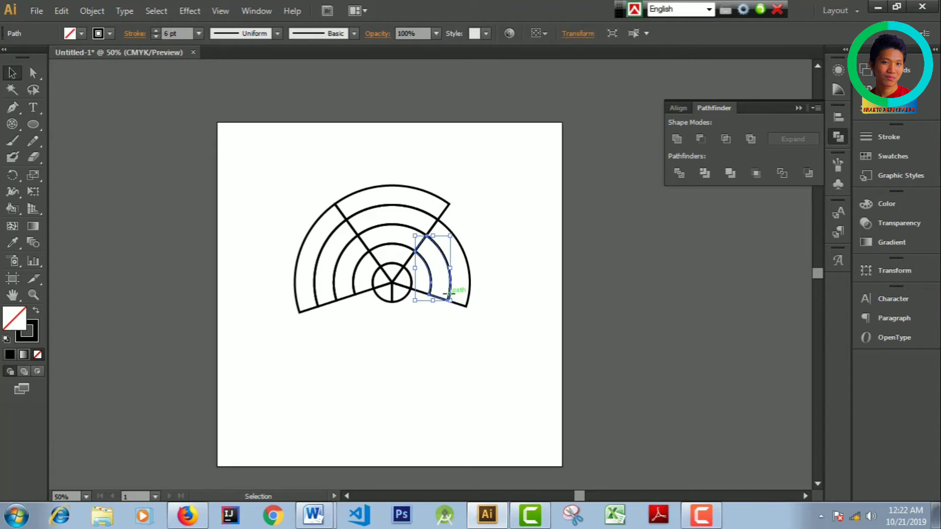
key(Delete)
click(455, 302)
key(Delete)
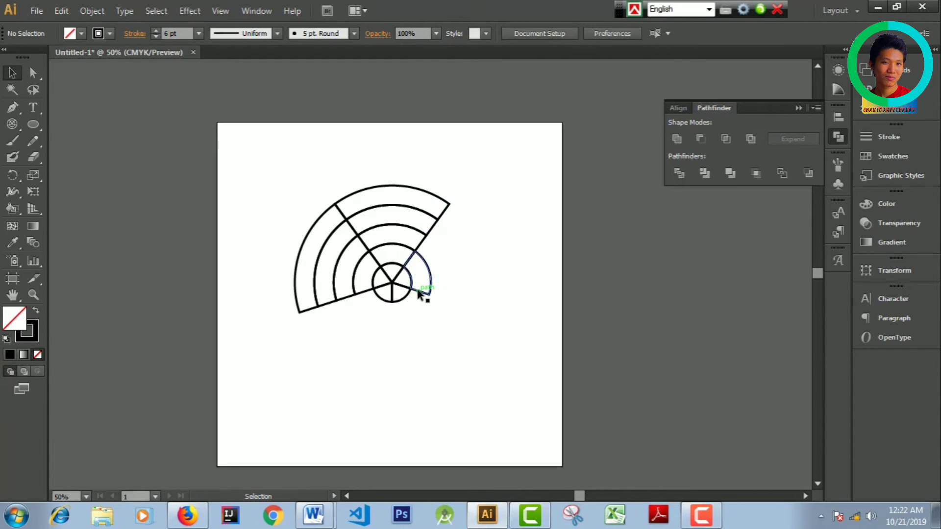
click(418, 292)
key(Delete)
Remove the inner circle's pieces and the left-side ring bands.
click(410, 290)
key(Delete)
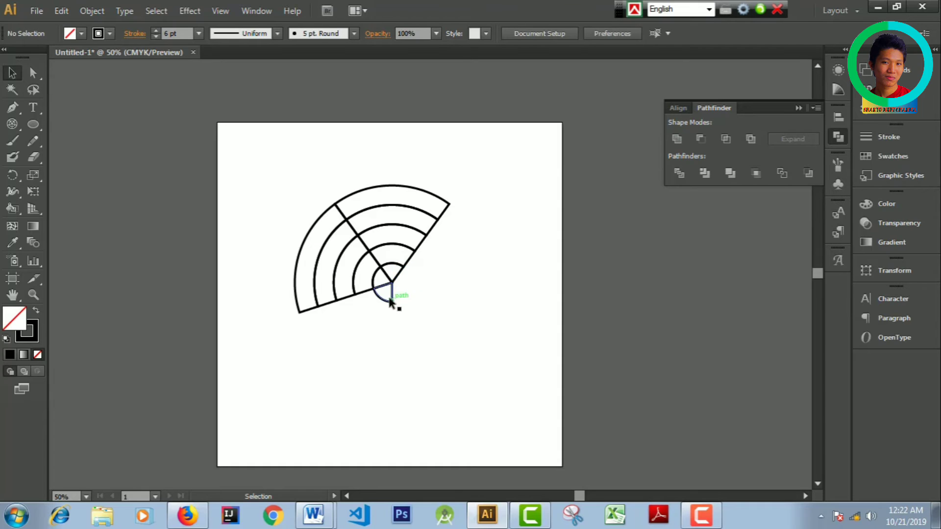
click(391, 302)
key(Delete)
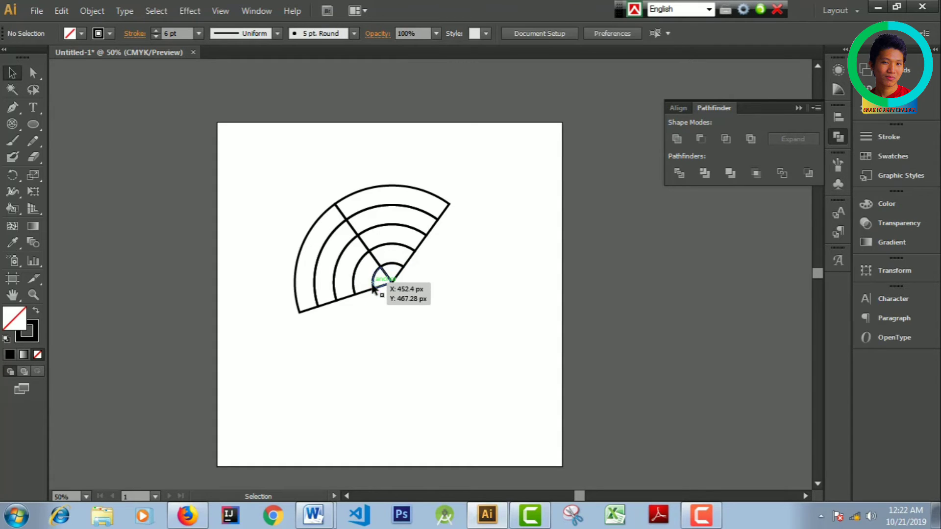
click(374, 289)
key(Delete)
click(357, 293)
key(Delete)
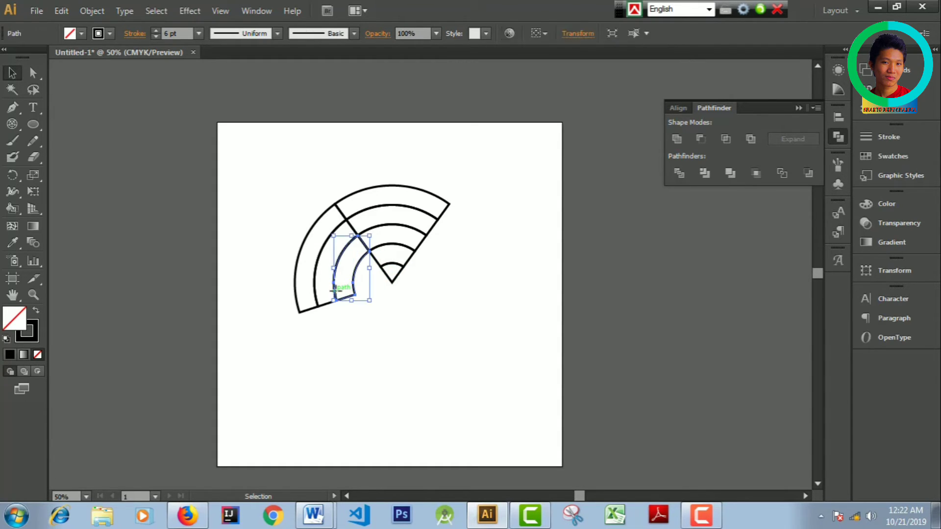
key(Delete)
click(326, 286)
key(Delete)
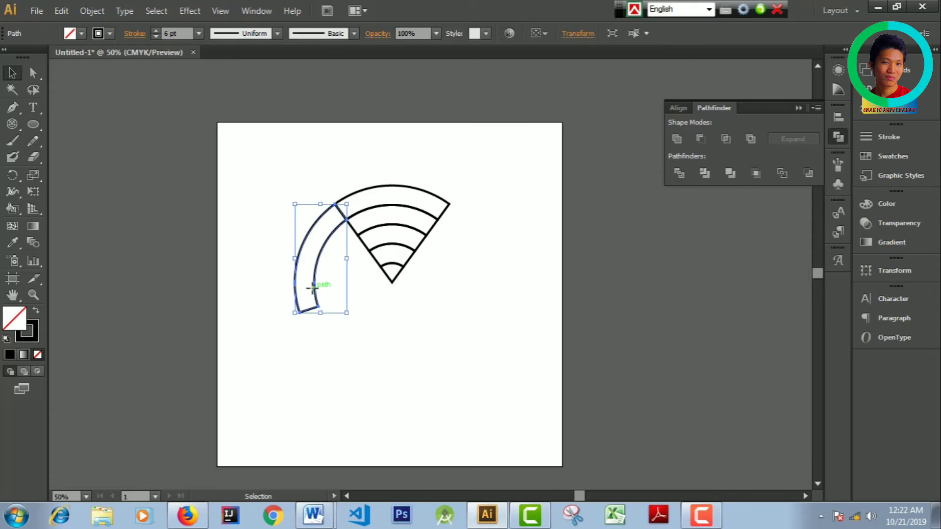
key(Delete)
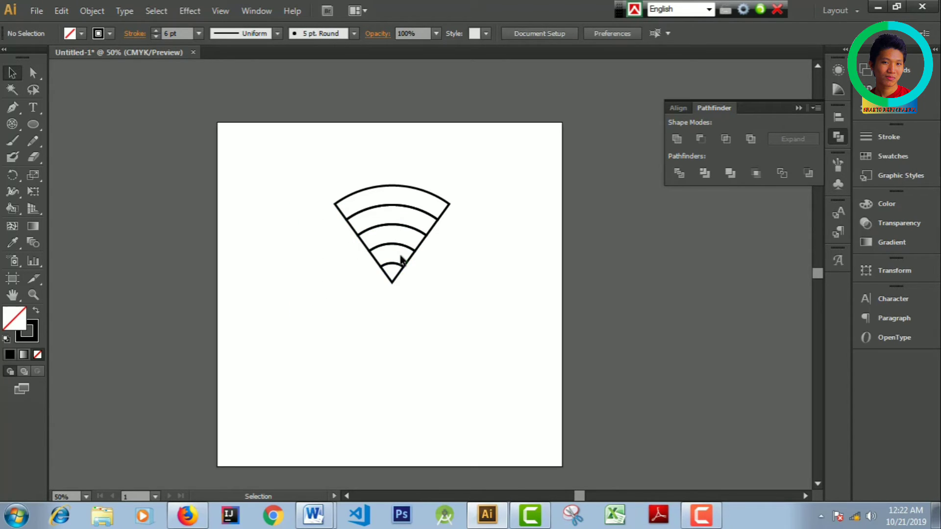
Delete the small bottom arc and the fan's middle band, leaving three Wi-Fi shapes.
click(395, 246)
key(Delete)
click(391, 208)
key(Delete)
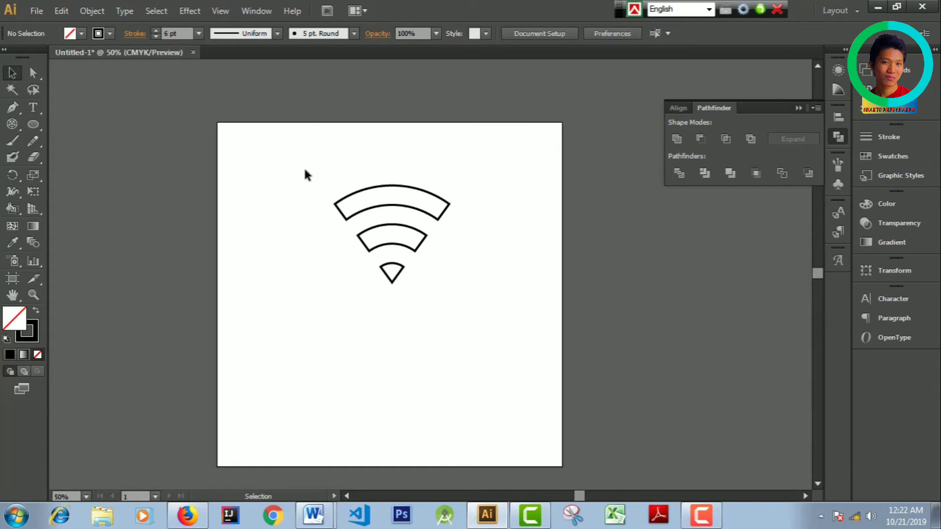
Scale the three Wi-Fi shapes up about twofold by dragging a bounding-box corner.
drag(305, 175, 519, 319)
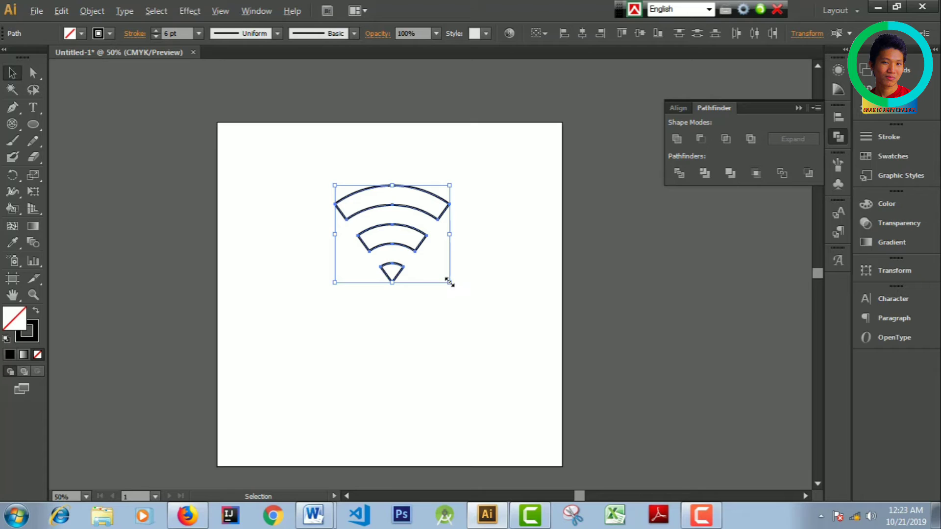
drag(450, 281, 510, 333)
click(546, 330)
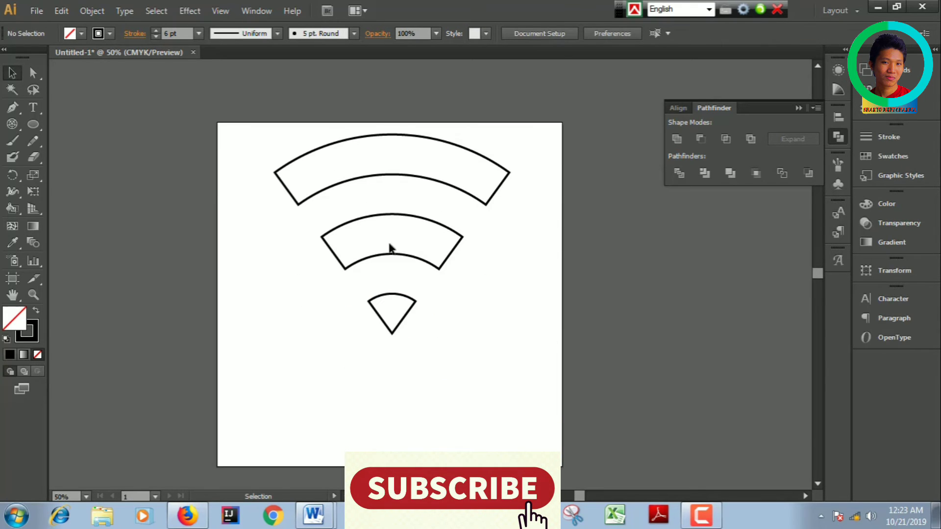
drag(256, 144, 542, 372)
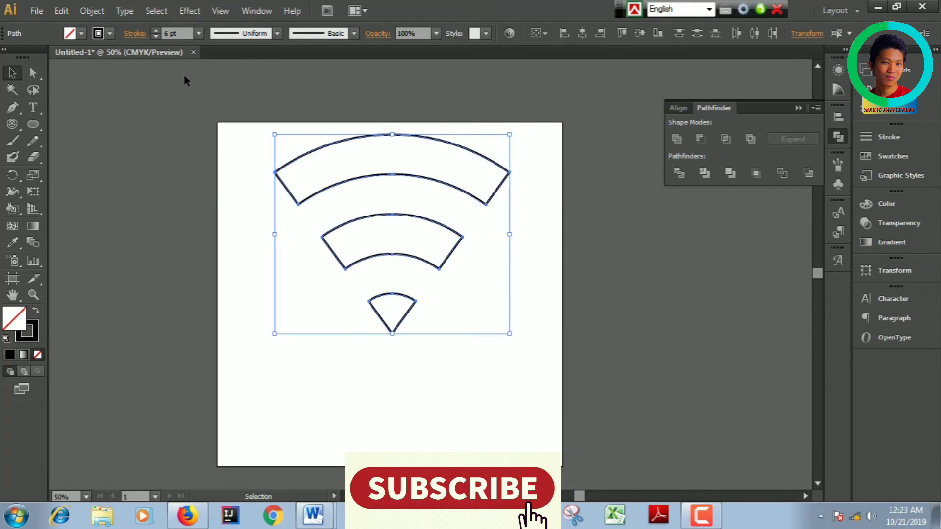
Raise the Wi-Fi shapes' stroke weight from 6 pt to 24 pt.
click(155, 31)
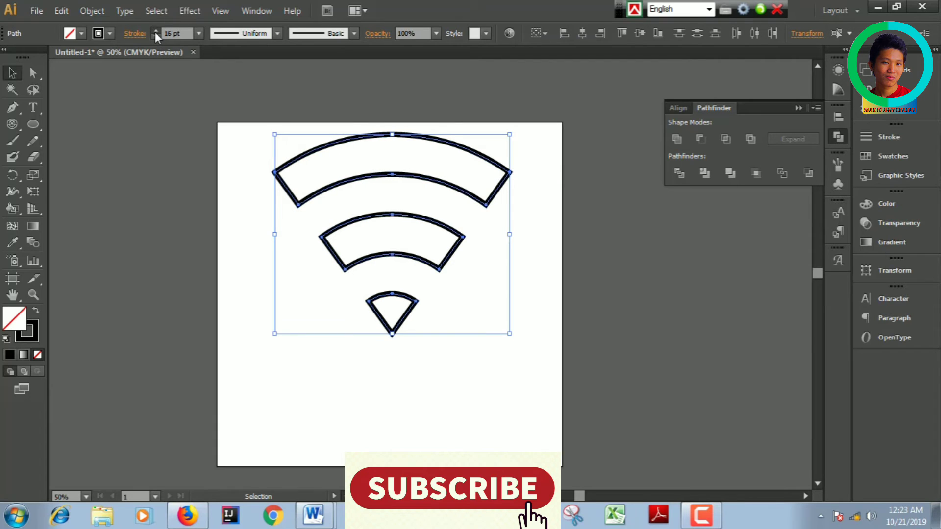
click(155, 31)
click(273, 270)
scroll(426, 270, down, 1)
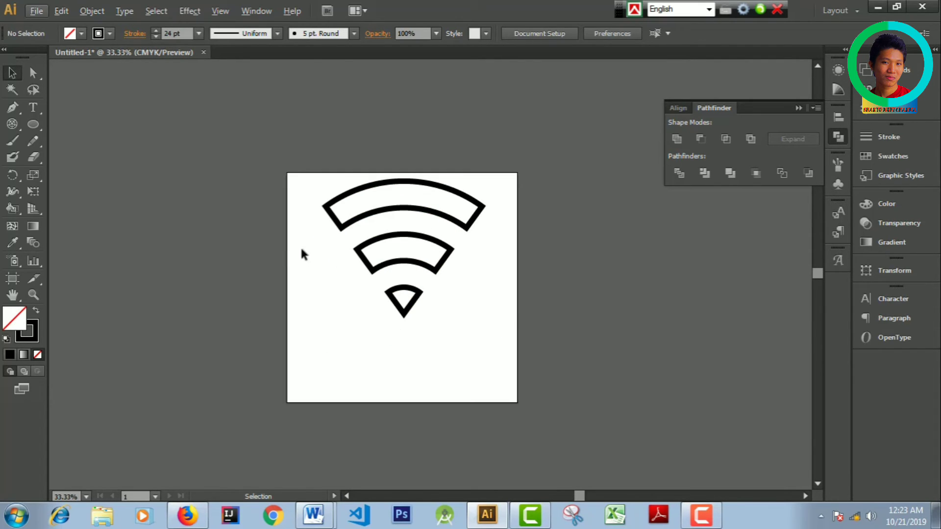
drag(289, 172, 486, 351)
click(452, 239)
Give the top Wi-Fi arc a crimson stroke in the Color Picker.
click(402, 223)
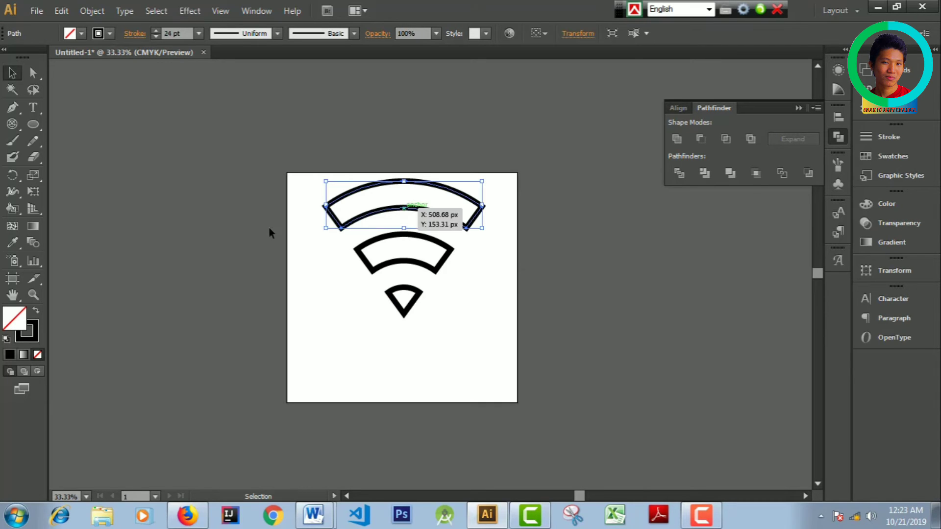
double_click(35, 326)
click(436, 211)
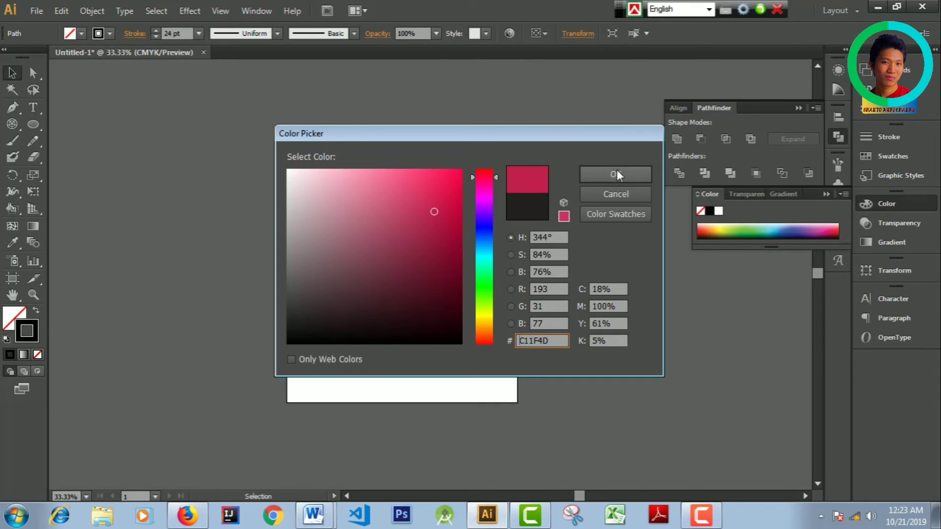
click(616, 172)
click(625, 277)
Recolour the middle Wi-Fi arc's stroke to crimson #BF0C3F.
click(449, 259)
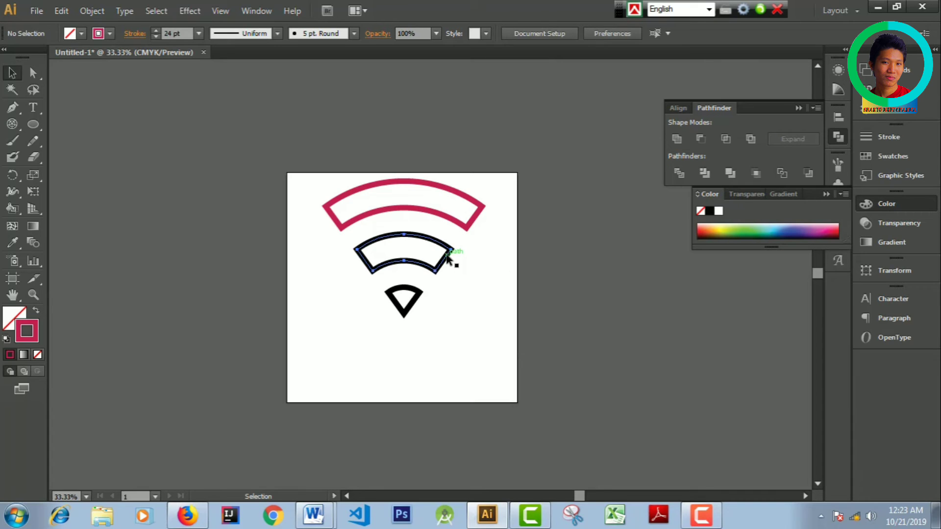
double_click(38, 323)
click(450, 212)
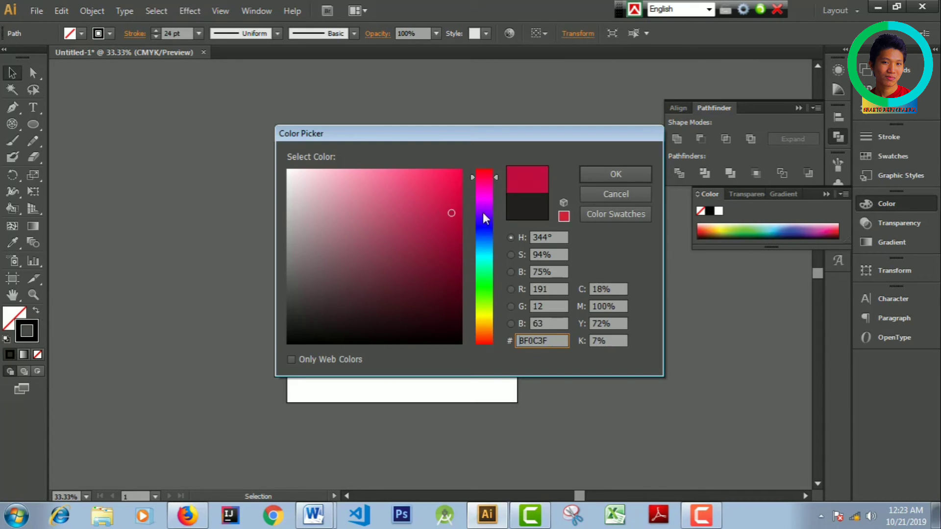
click(635, 179)
click(506, 314)
Apply the same crimson stroke to the small wedge and check the finished icon.
click(415, 308)
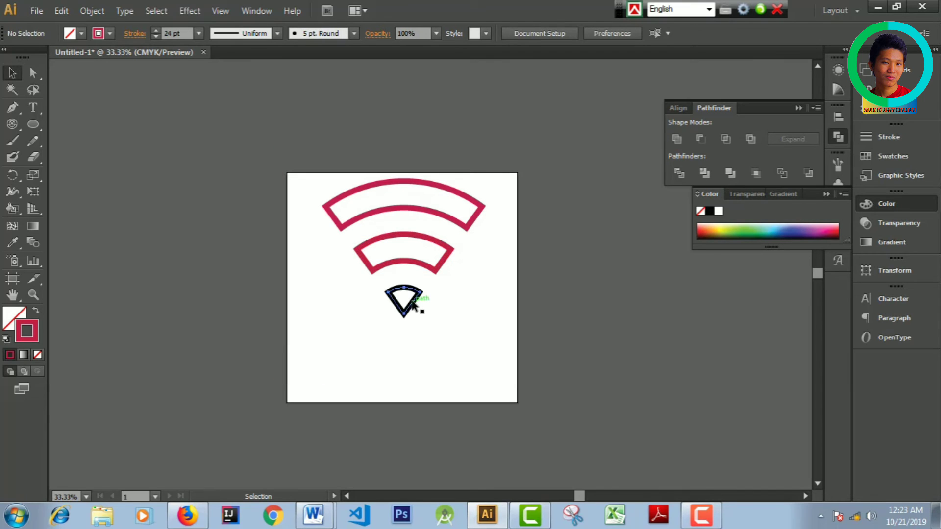
double_click(32, 334)
text(C11143)
click(593, 177)
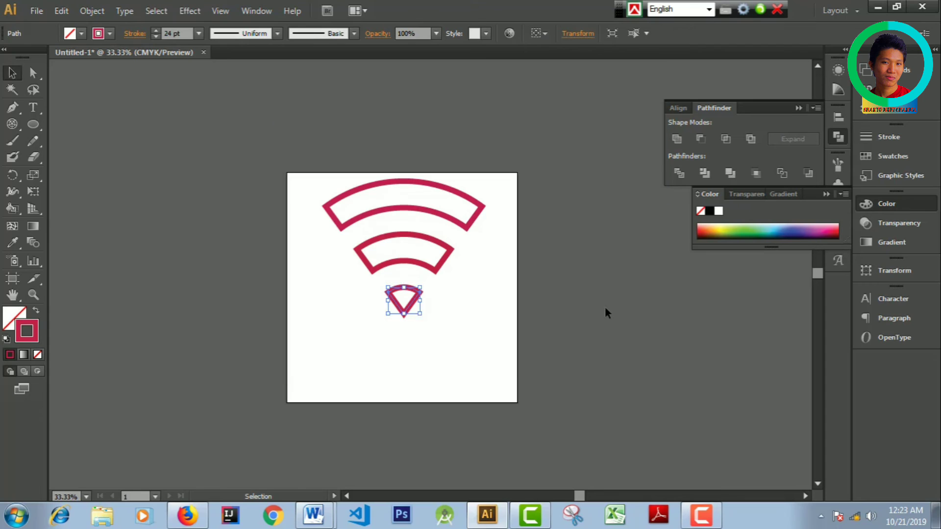
click(604, 307)
drag(351, 223, 498, 316)
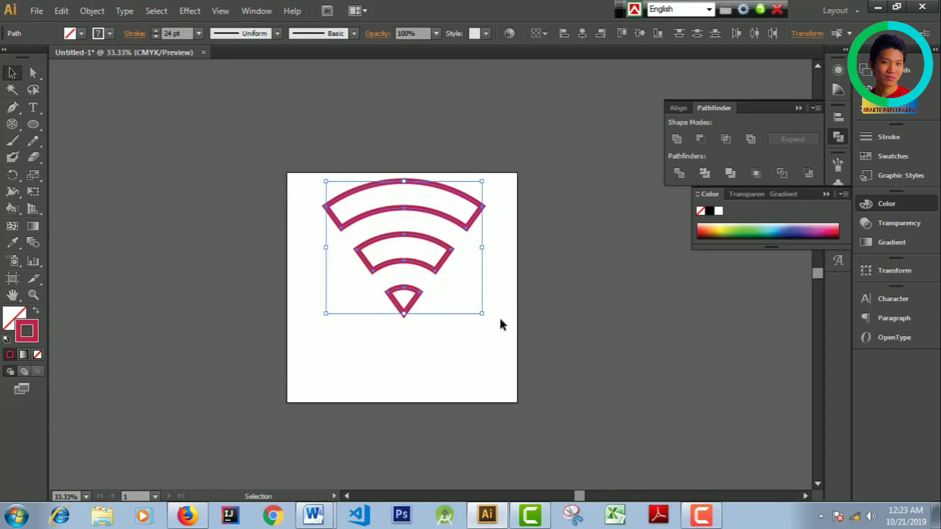
click(517, 380)
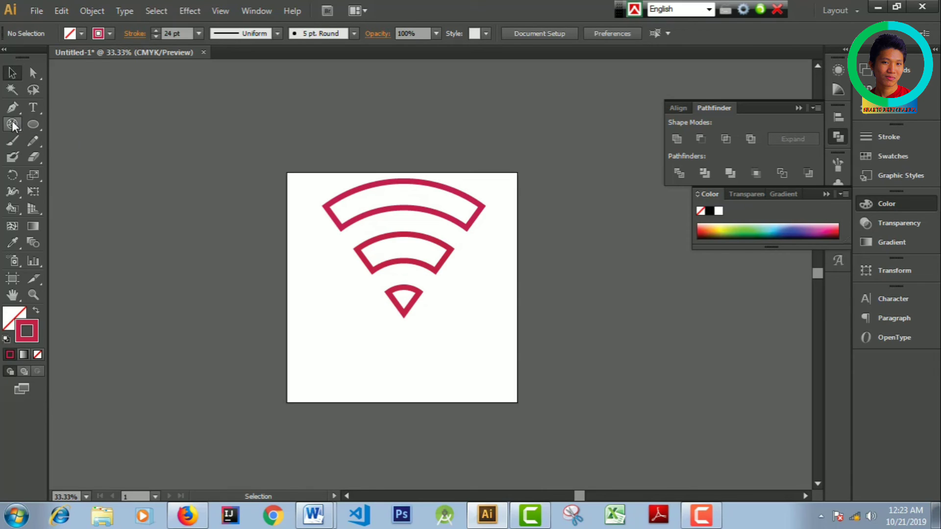
Choose the Polar Grid Tool from the Line Segment tool flyout.
drag(13, 127, 58, 126)
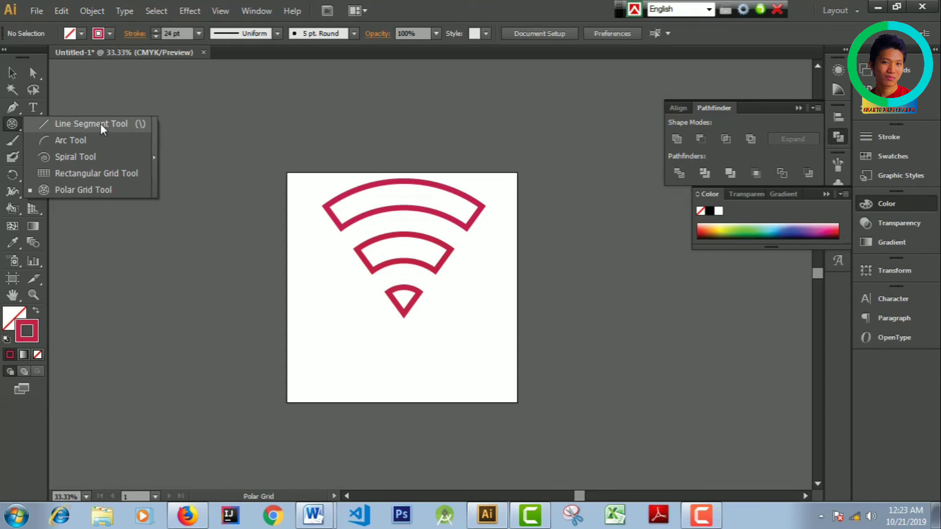